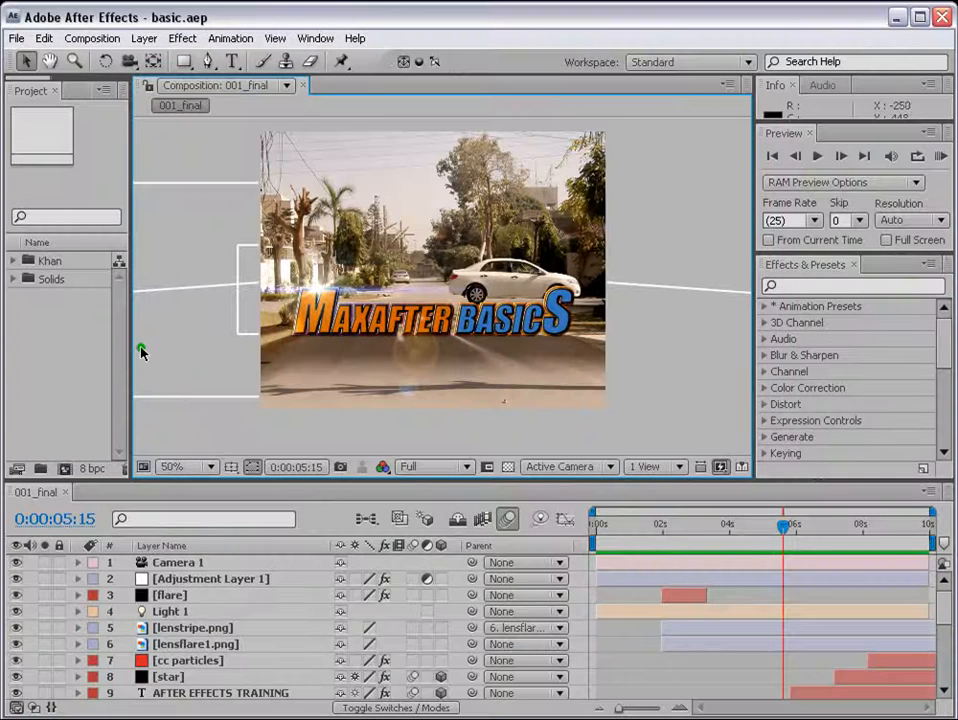
# - Widen the project area and pick car1.psd from the Gfx folder as the file to import
pyautogui.moveTo(130, 338); pyautogui.dragTo(262, 338)
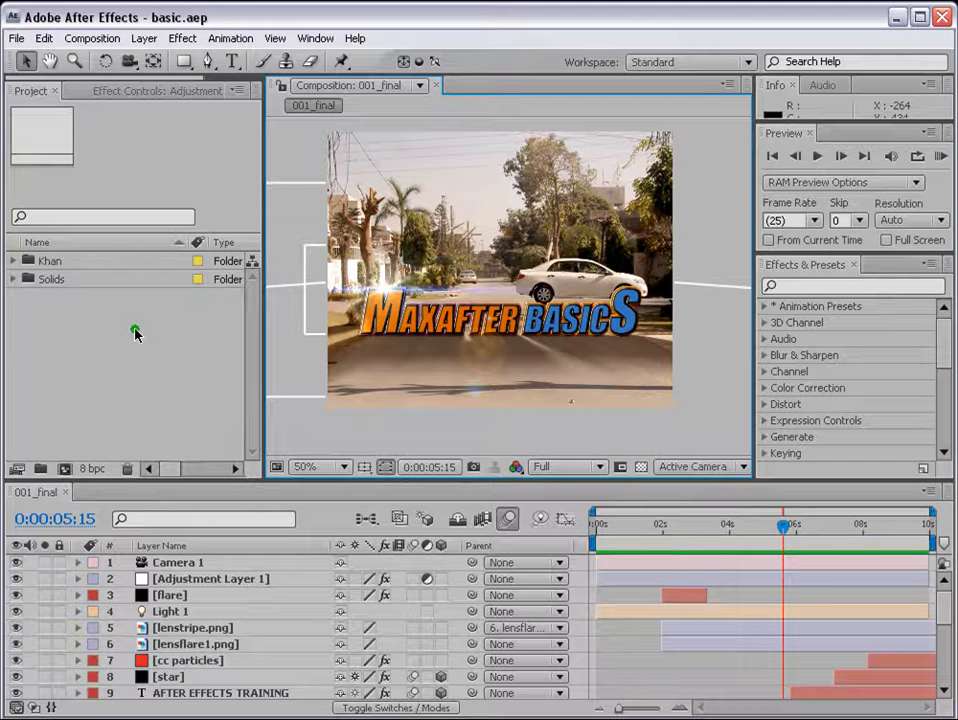
pyautogui.click(16, 40)
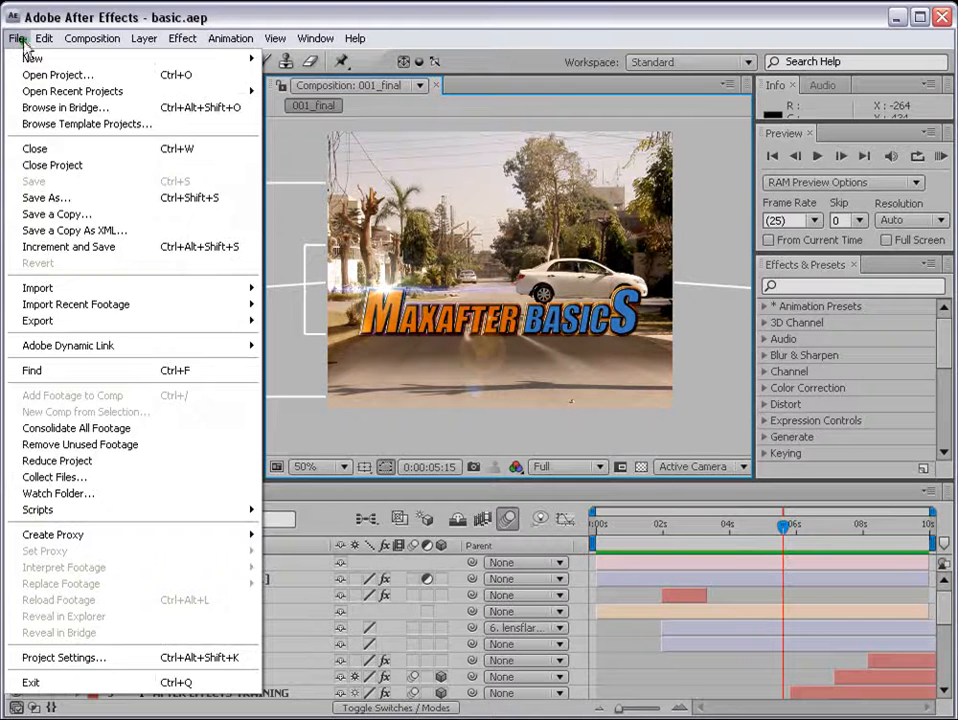
pyautogui.moveTo(44, 290)
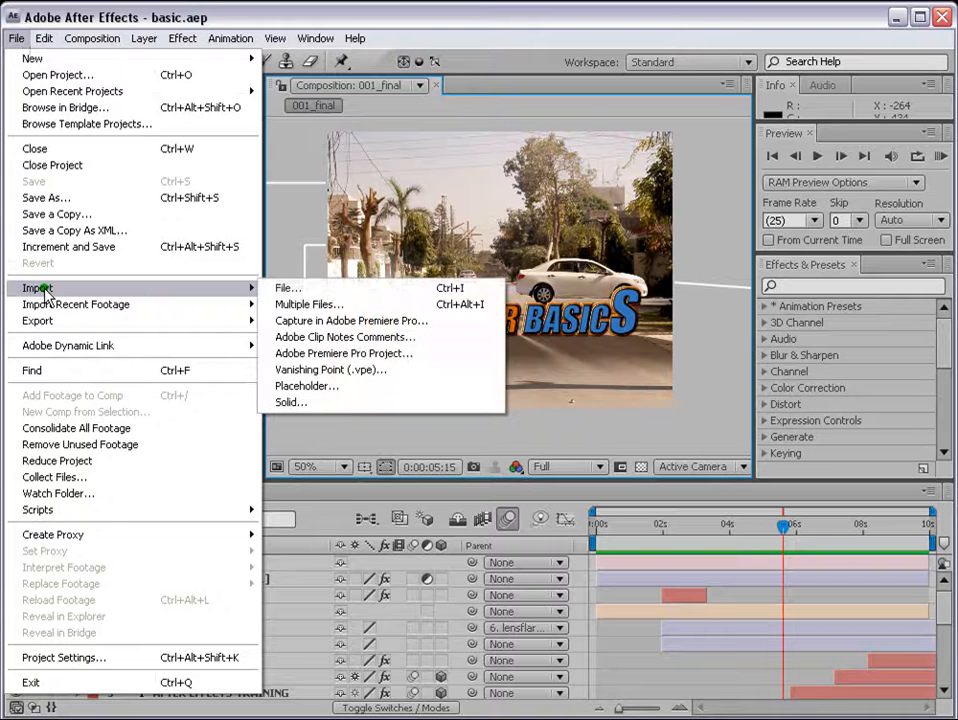
pyautogui.click(298, 288)
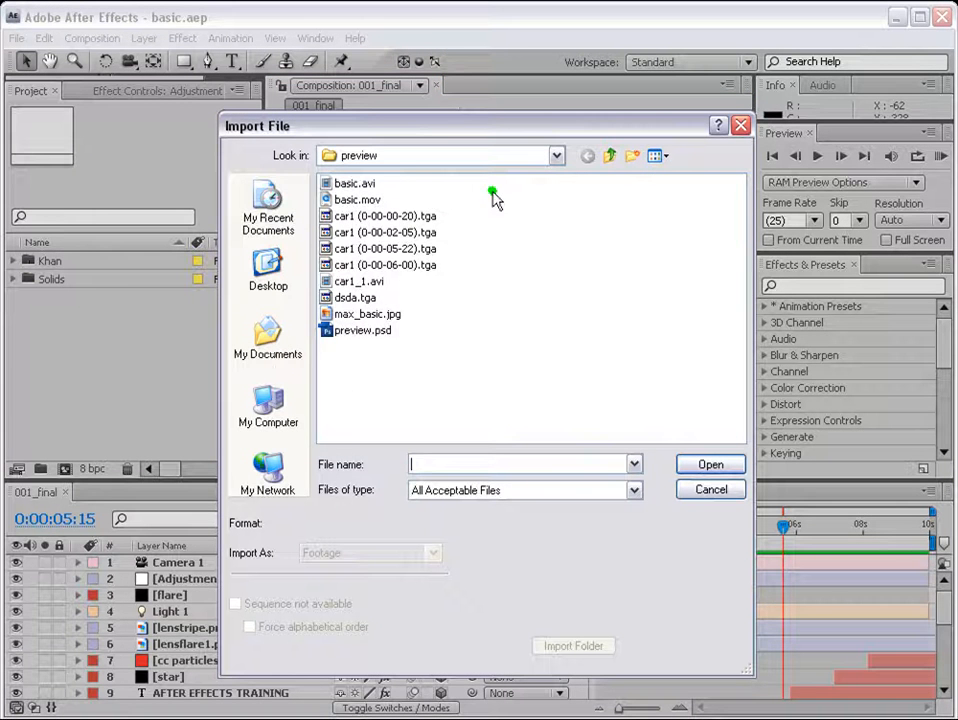
pyautogui.click(613, 157)
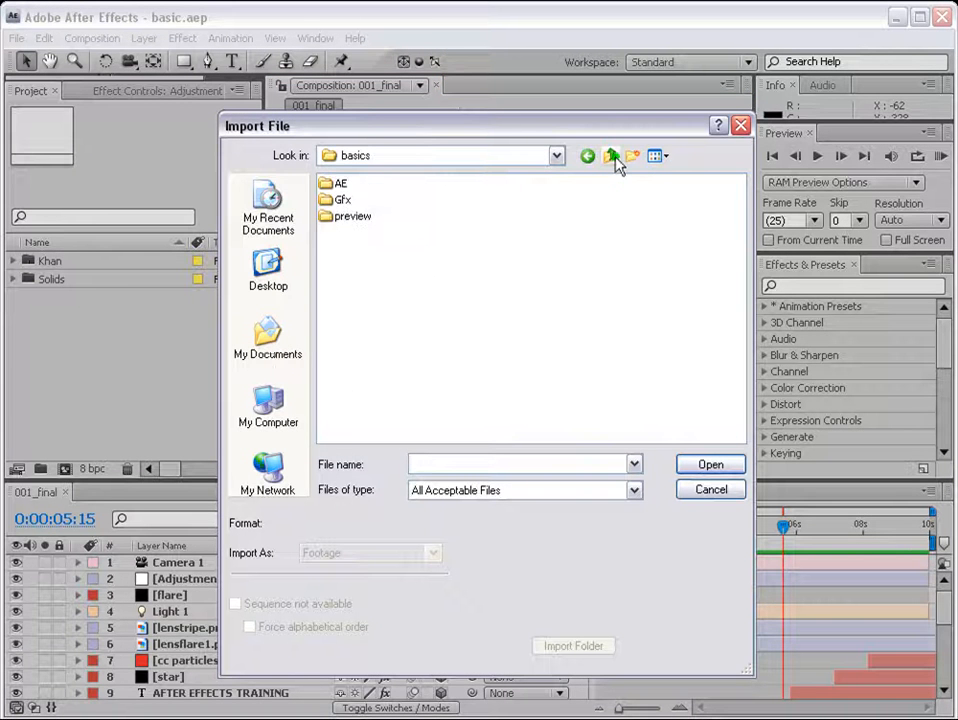
pyautogui.doubleClick(332, 201)
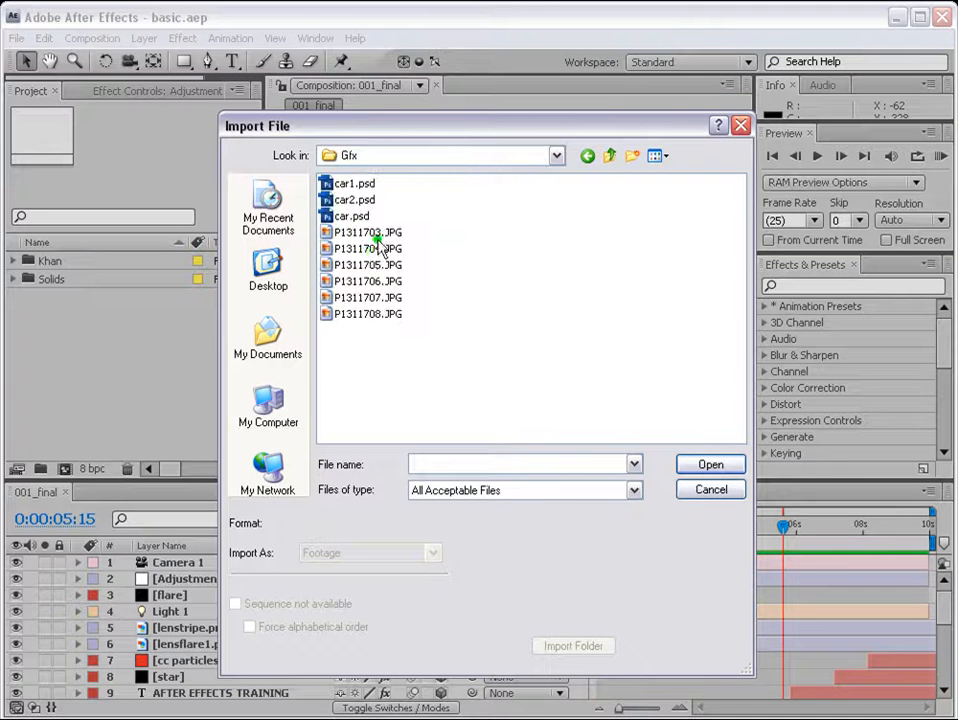
pyautogui.click(350, 186)
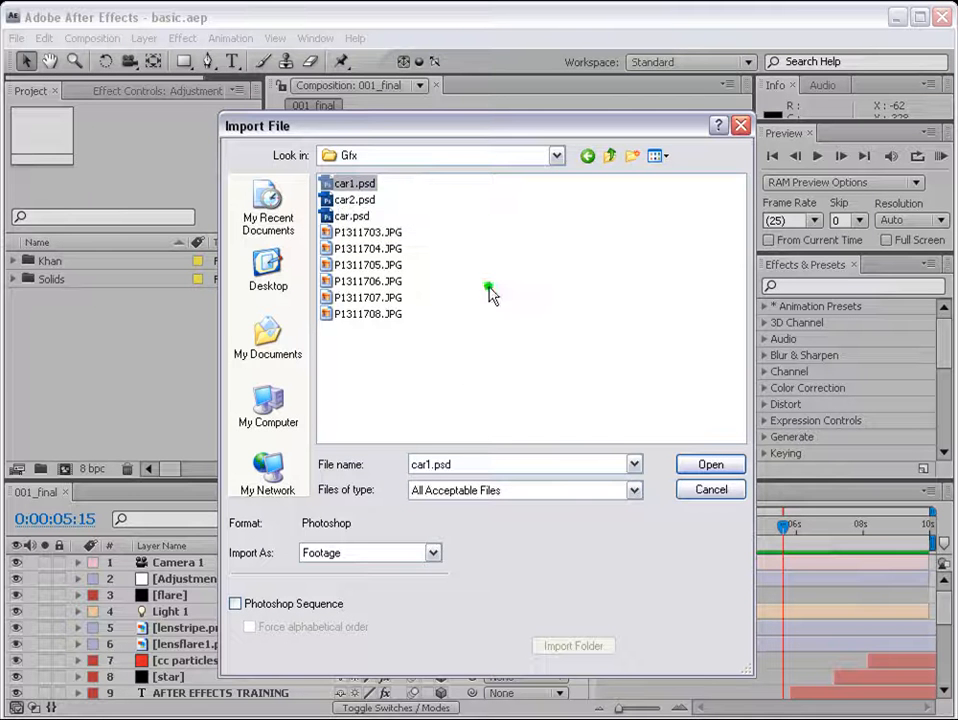
# - Set car1.psd to import as Composition - Cropped Layers and open it
pyautogui.moveTo(480, 128); pyautogui.dragTo(424, 97)
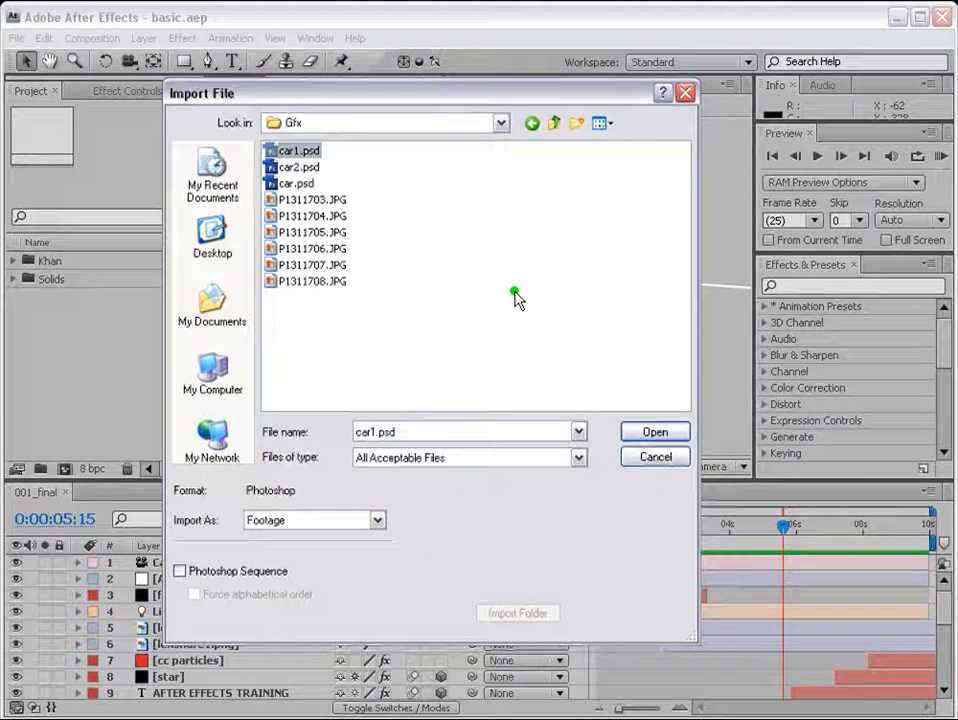
pyautogui.click(376, 520)
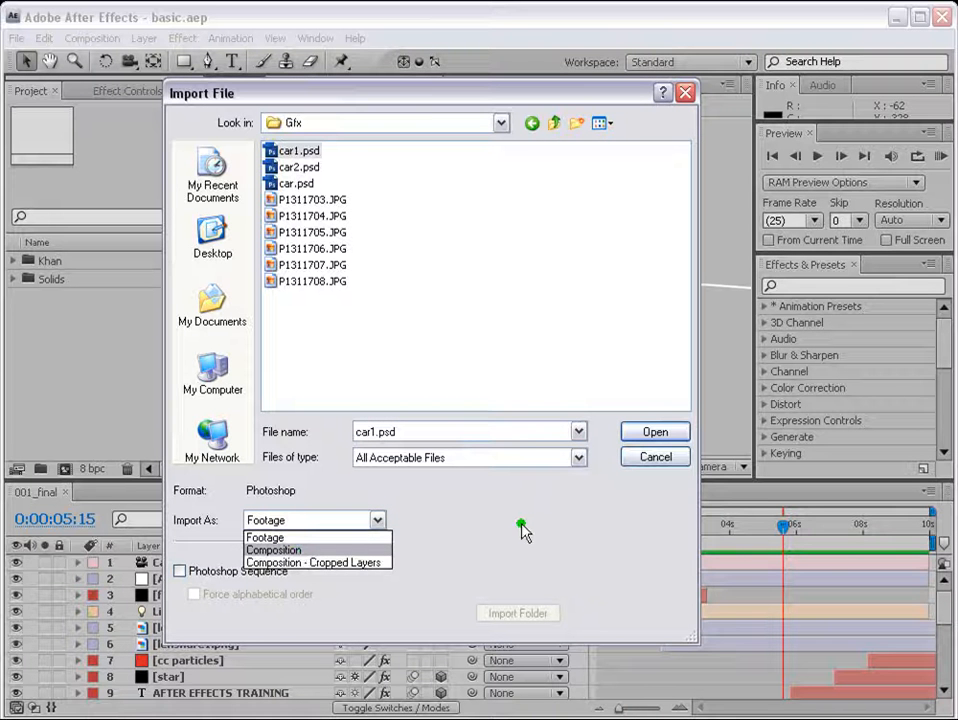
pyautogui.click(484, 502)
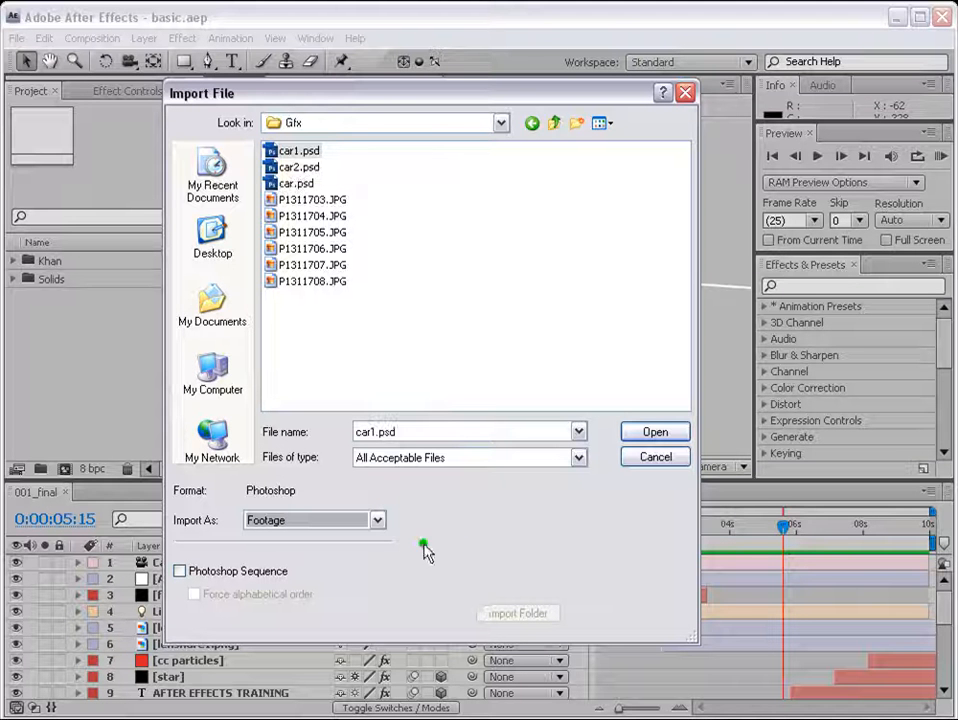
pyautogui.click(378, 520)
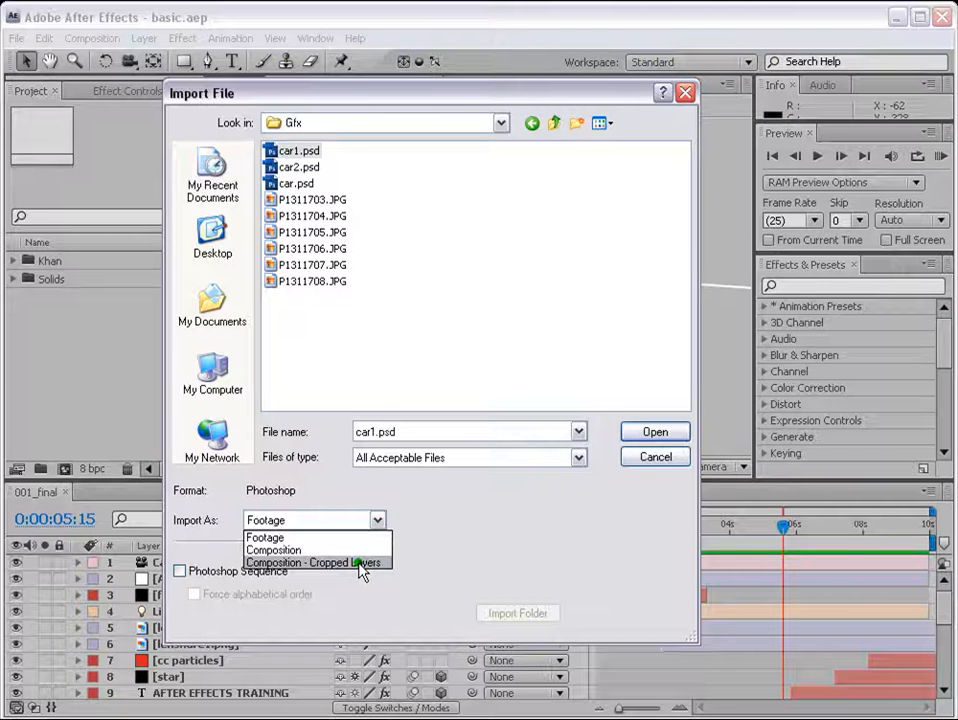
pyautogui.click(360, 564)
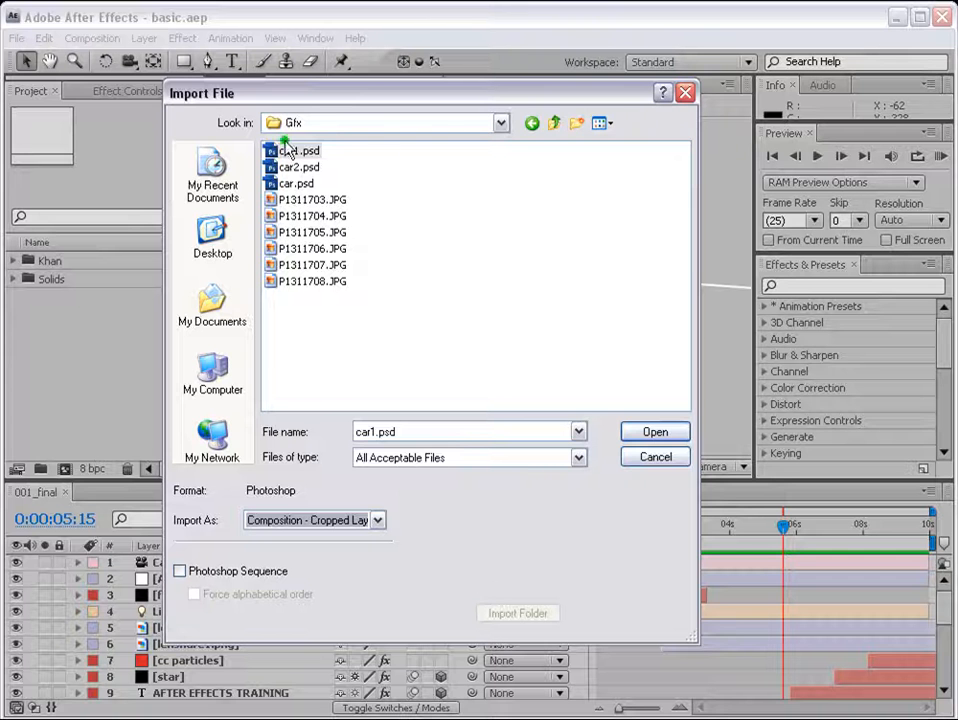
pyautogui.click(655, 432)
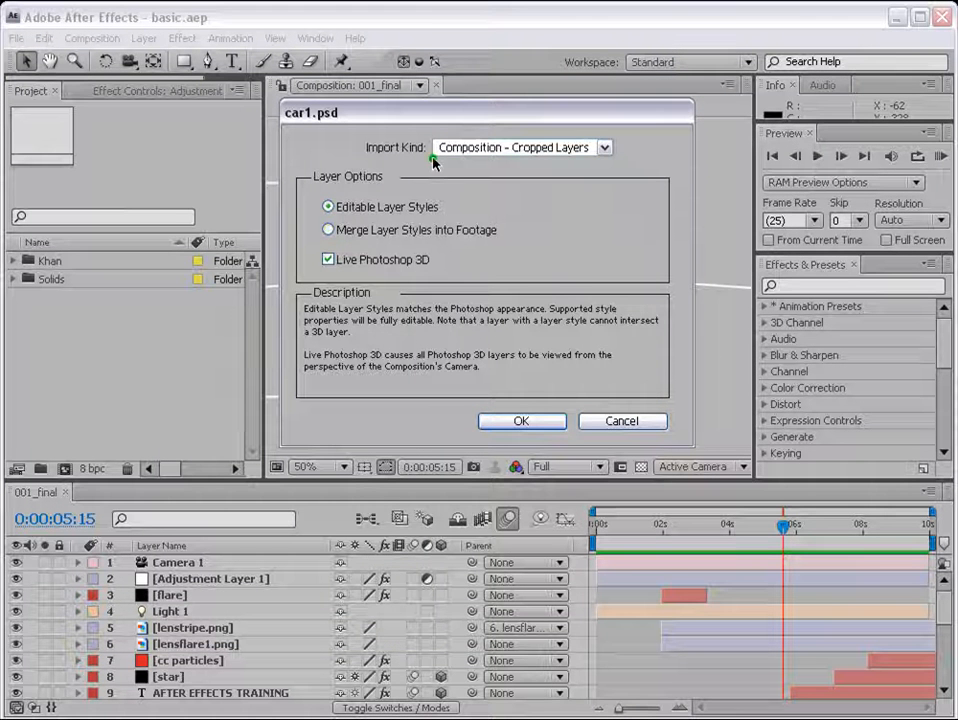
# - Keep the import kind Composition - Cropped Layers, turn off Live Photoshop 3D and complete the car1.psd import
pyautogui.click(605, 147)
pyautogui.click(640, 145)
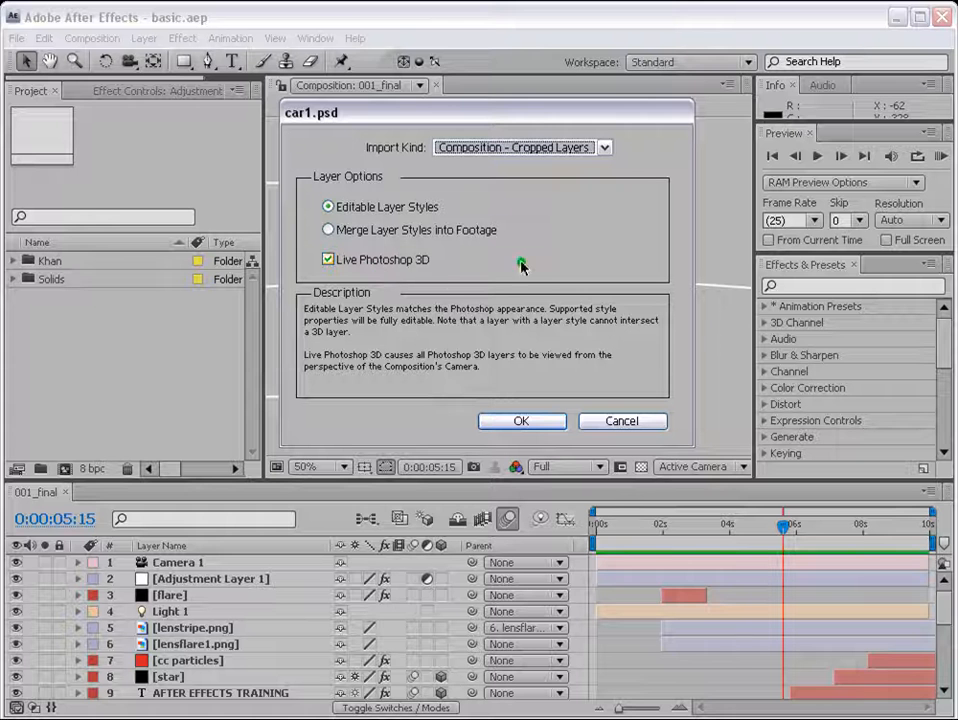
pyautogui.click(327, 260)
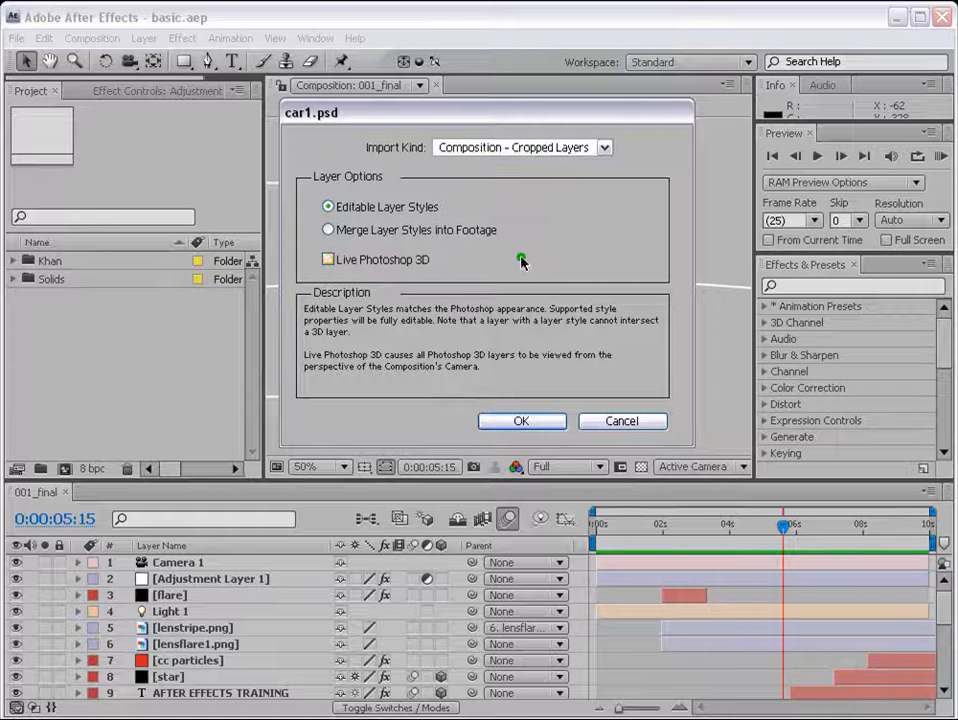
pyautogui.click(522, 422)
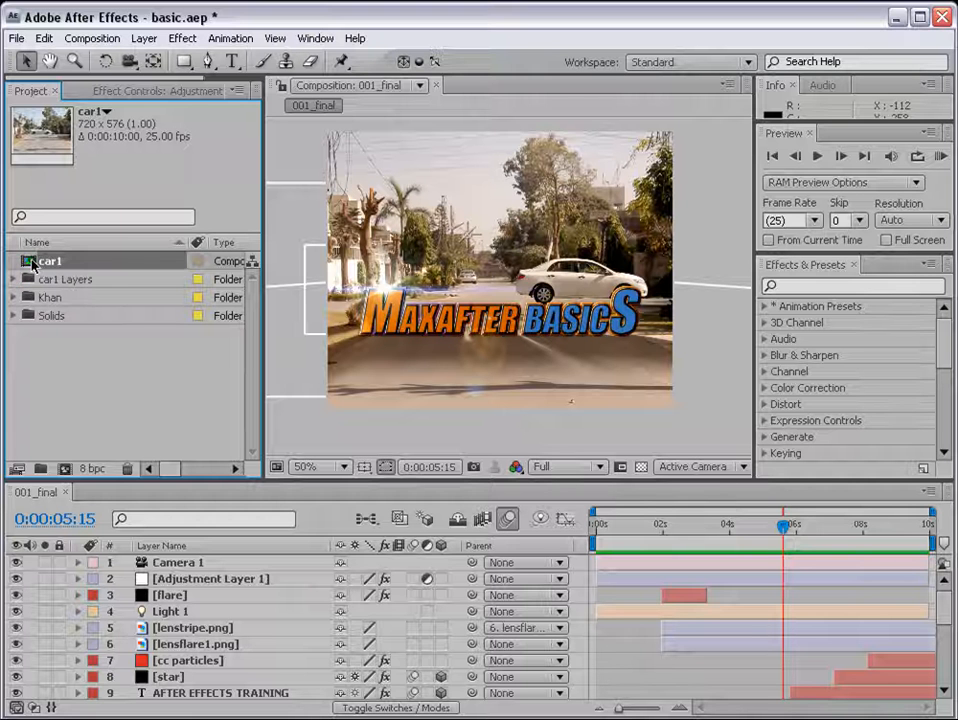
# - Open the imported car1 composition in the timeline
pyautogui.click(79, 363)
pyautogui.click(73, 262)
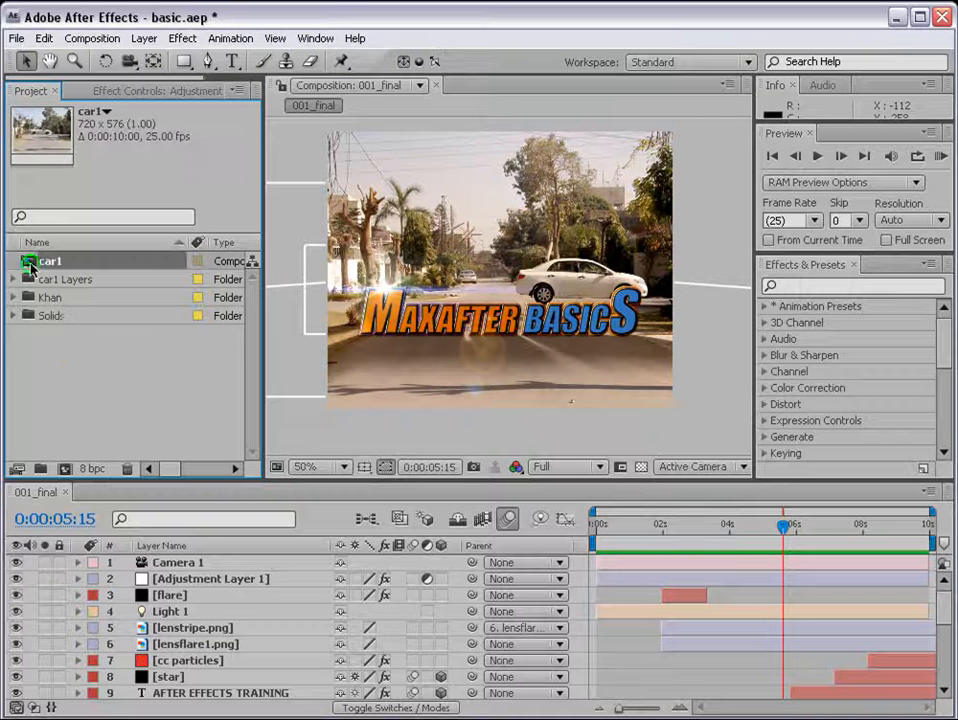
pyautogui.click(64, 331)
pyautogui.click(50, 261)
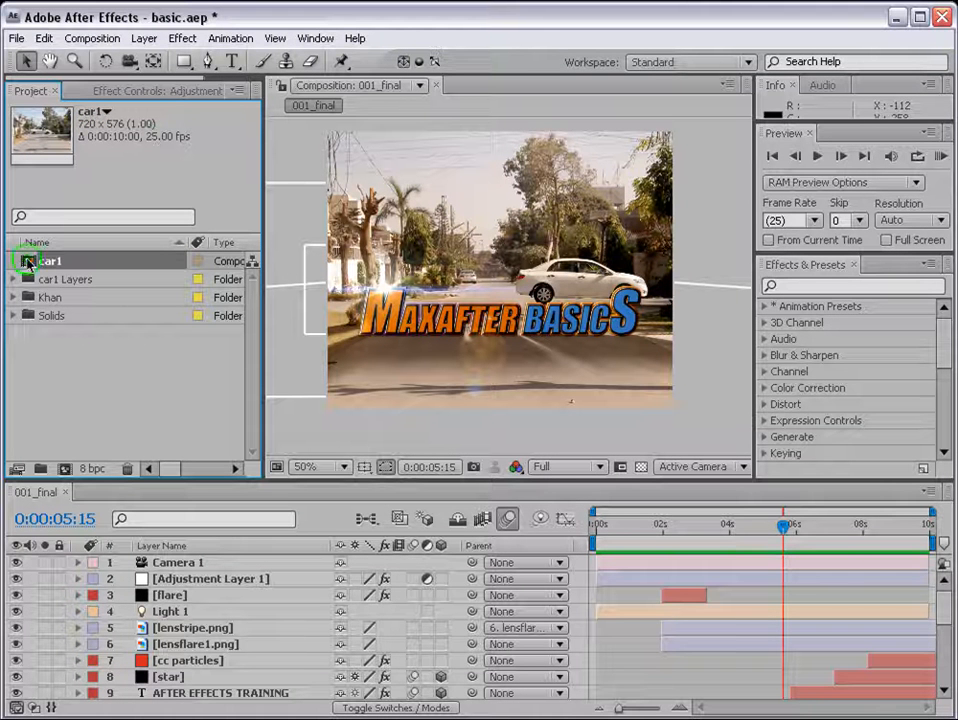
pyautogui.doubleClick(28, 262)
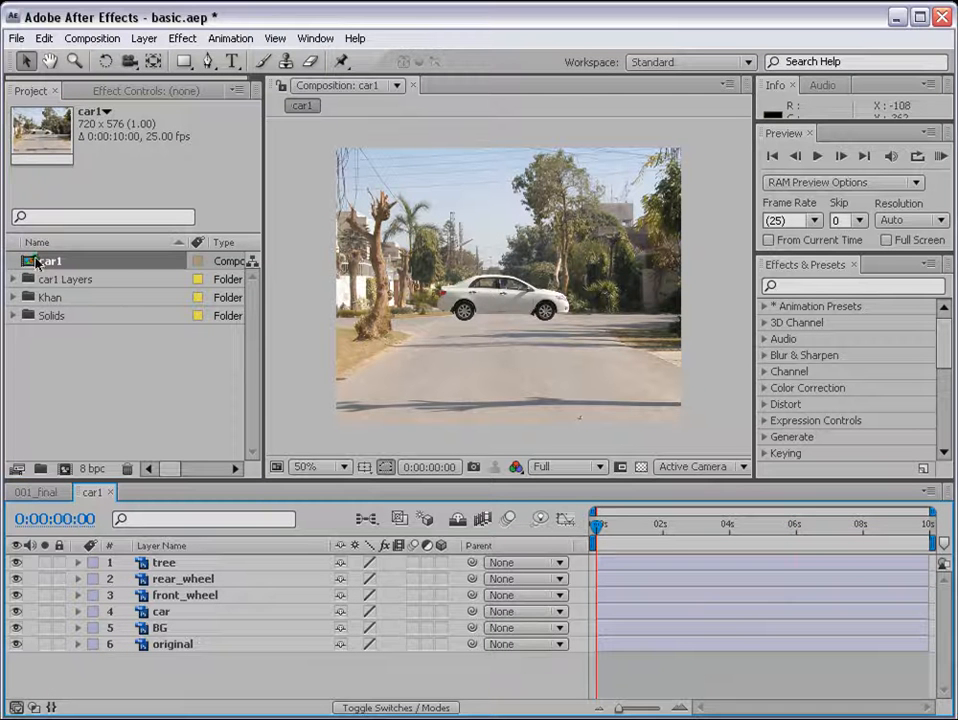
# - Create a new project folder named tuts
pyautogui.click(65, 287)
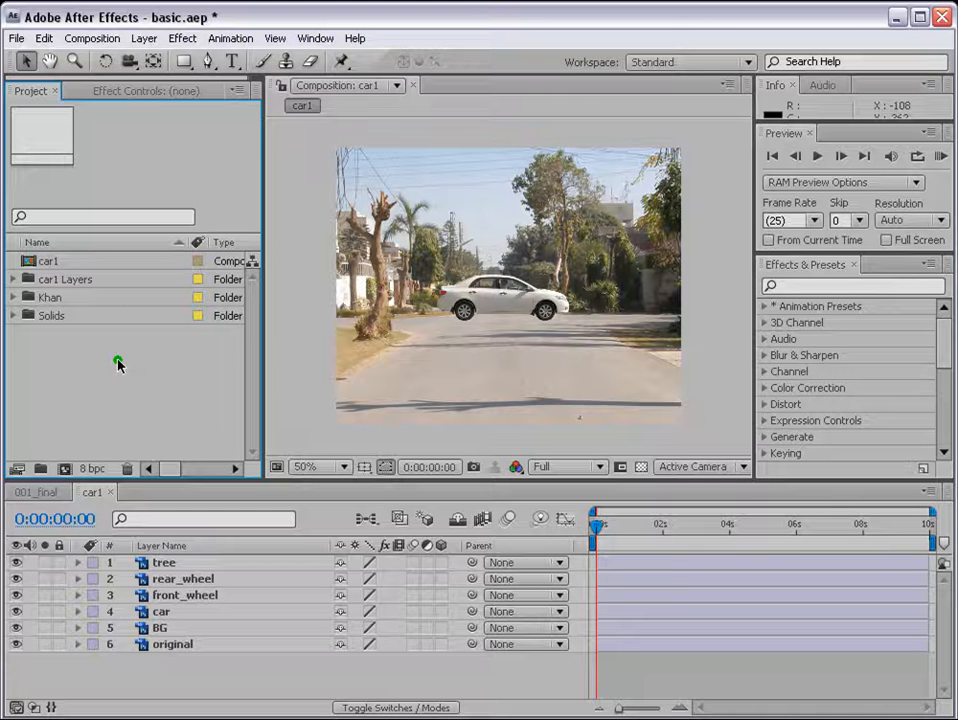
pyautogui.click(40, 472)
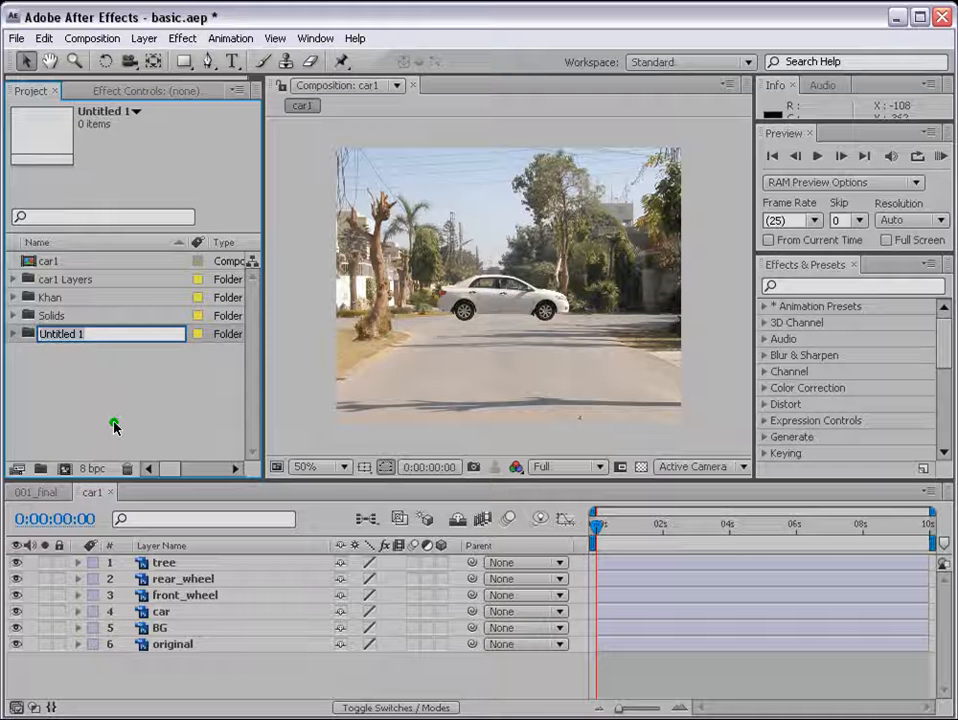
pyautogui.write('tuts')
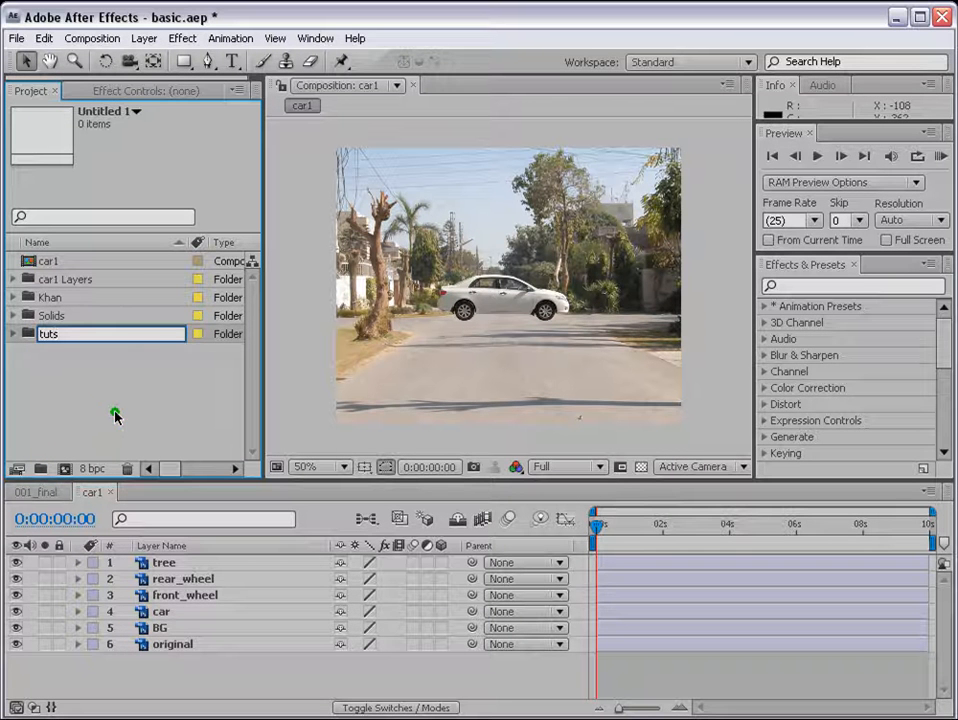
pyautogui.click(115, 427)
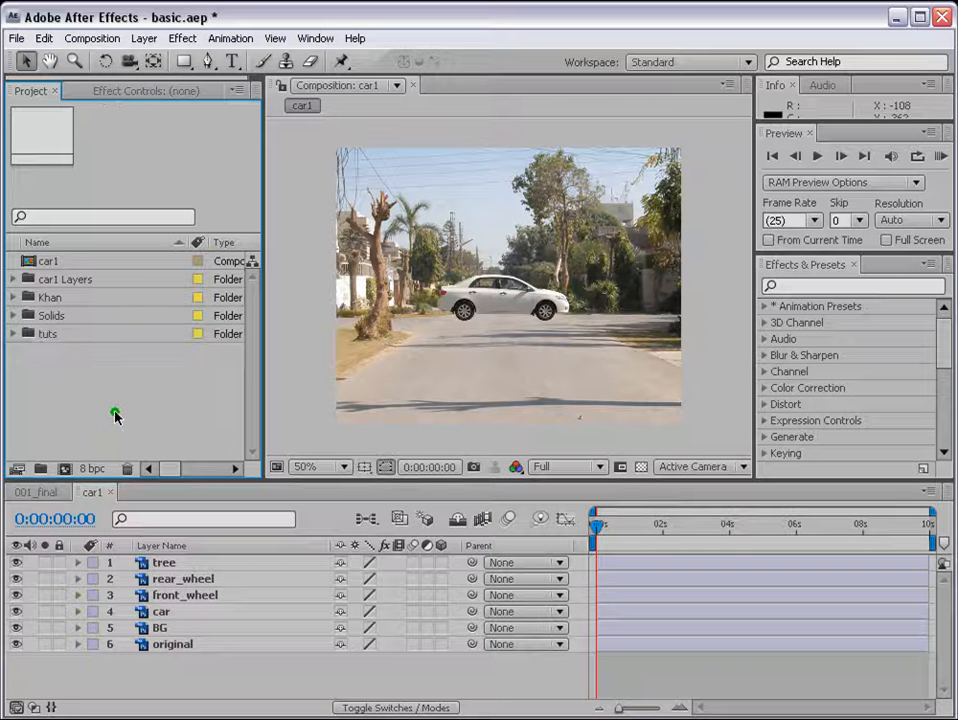
# - Move the car1 Layers folder and the car1 composition into the tuts folder
pyautogui.click(69, 282)
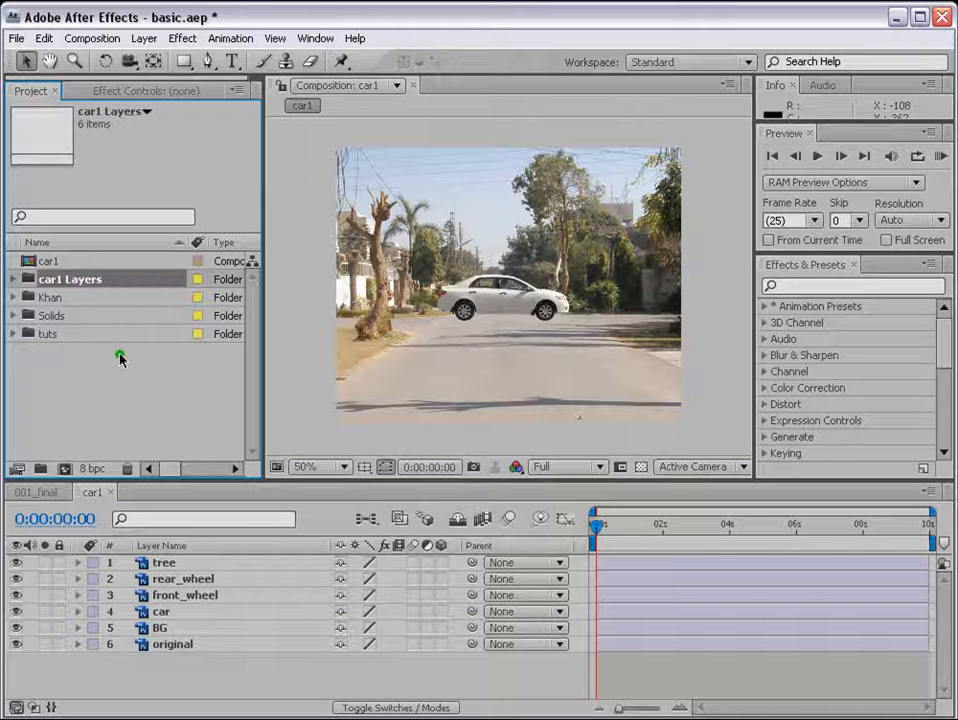
pyautogui.moveTo(45, 281); pyautogui.dragTo(52, 334)
pyautogui.click(51, 262)
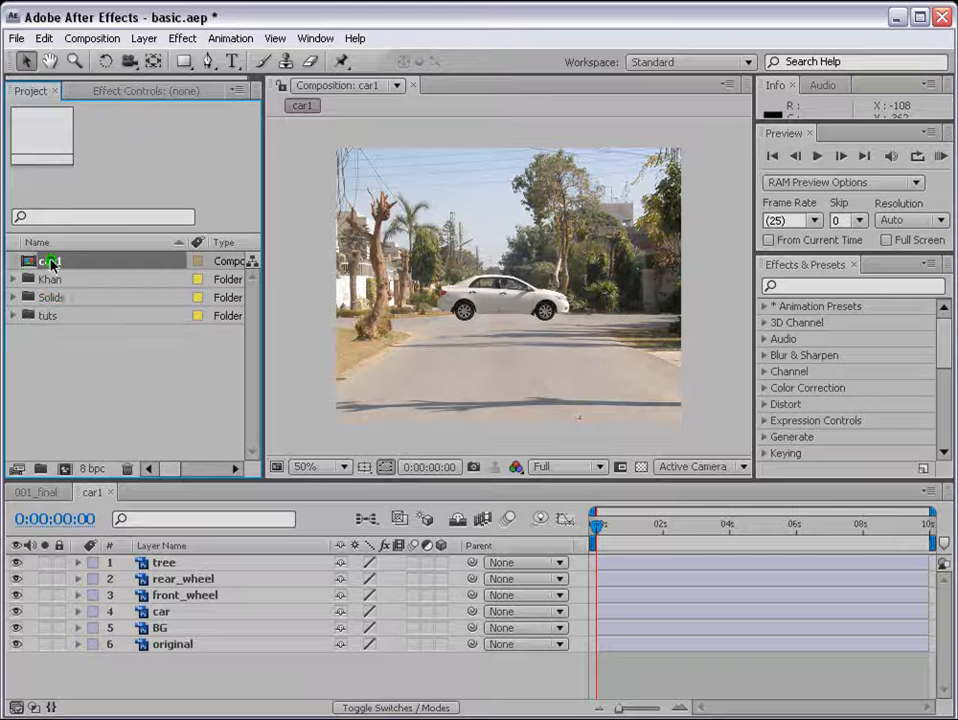
pyautogui.moveTo(51, 262); pyautogui.dragTo(52, 318)
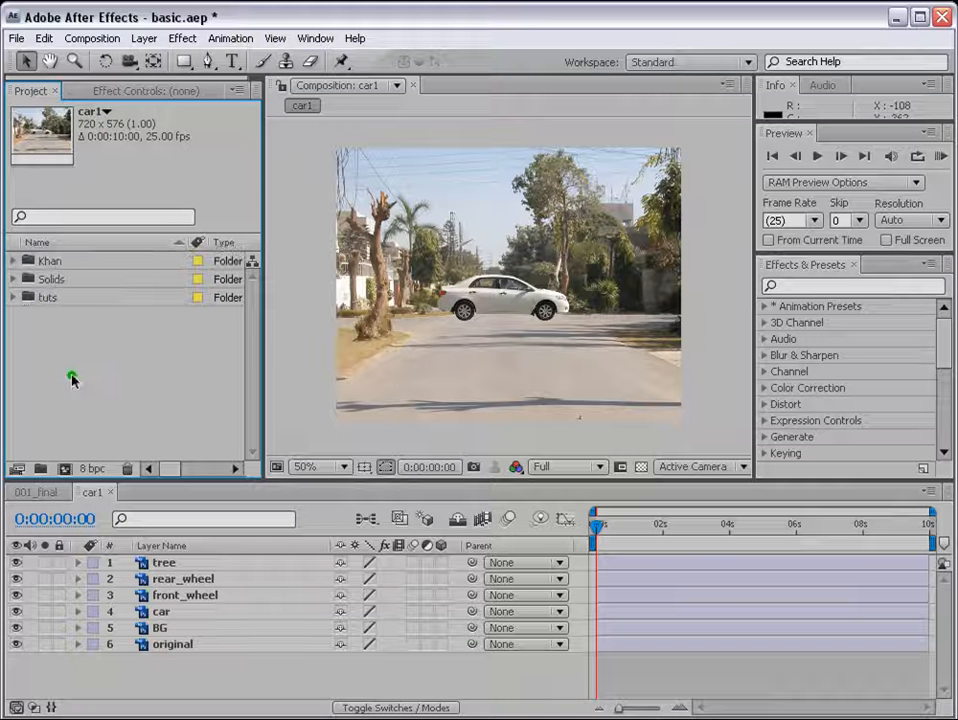
# - Expand the tuts folder and select the car1 composition inside it
pyautogui.click(13, 279)
pyautogui.click(13, 279)
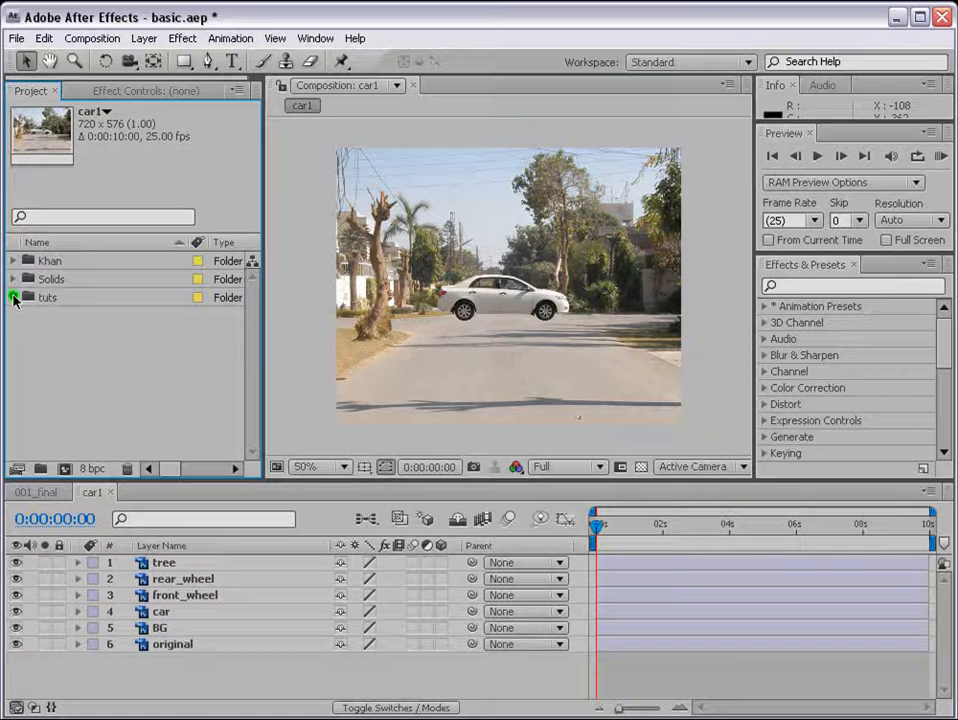
pyautogui.click(13, 298)
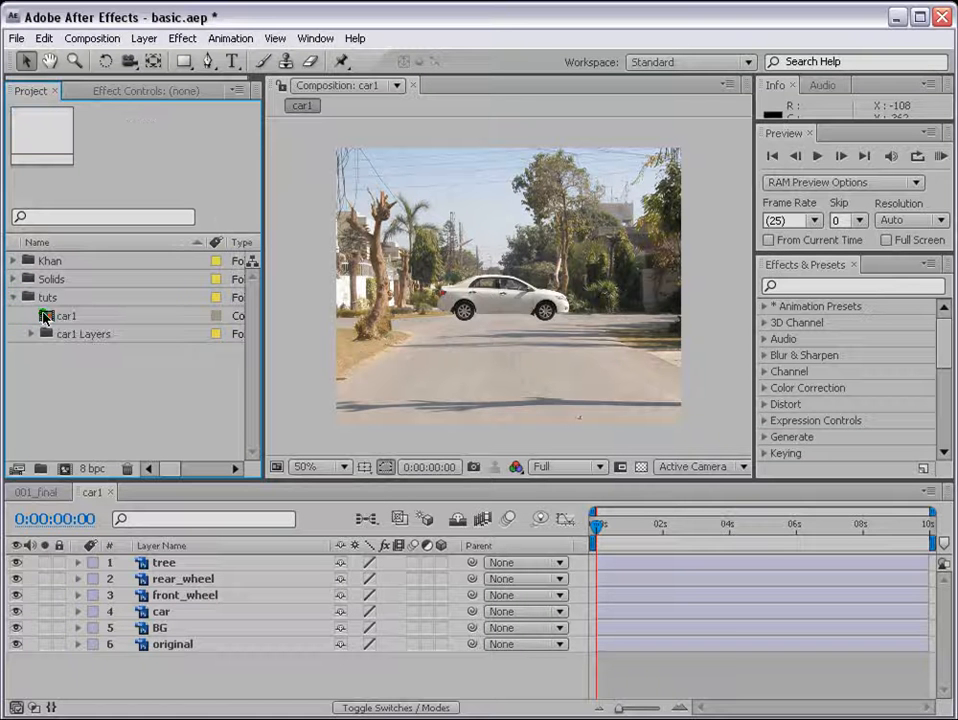
pyautogui.click(45, 316)
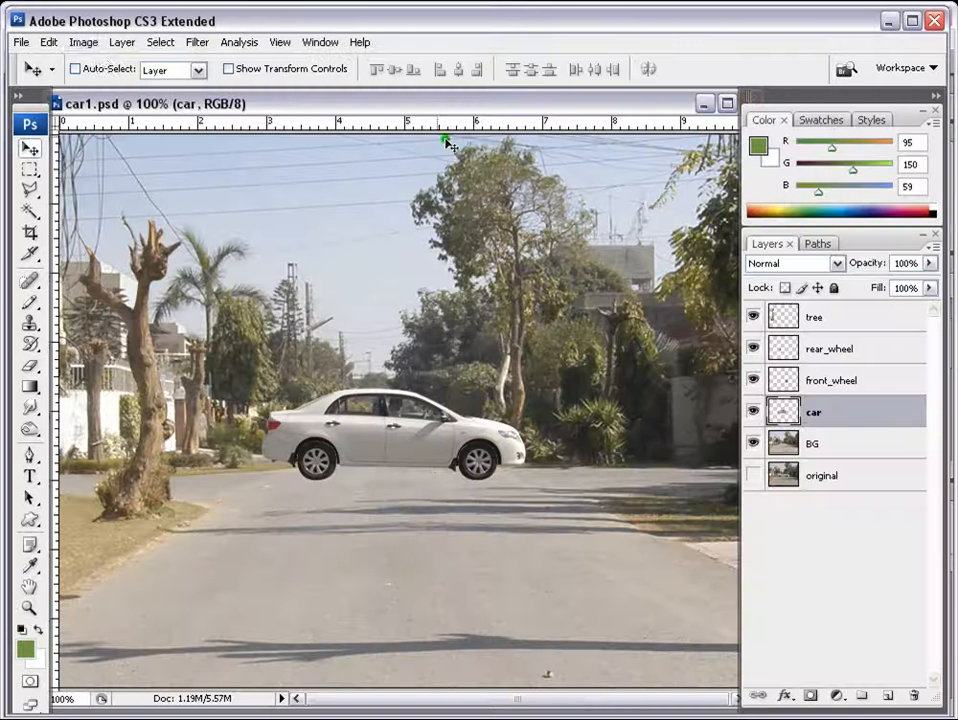
# - Check the pixel dimensions and resolution of car1.psd in Photoshop's Image Size settings
pyautogui.click(86, 43)
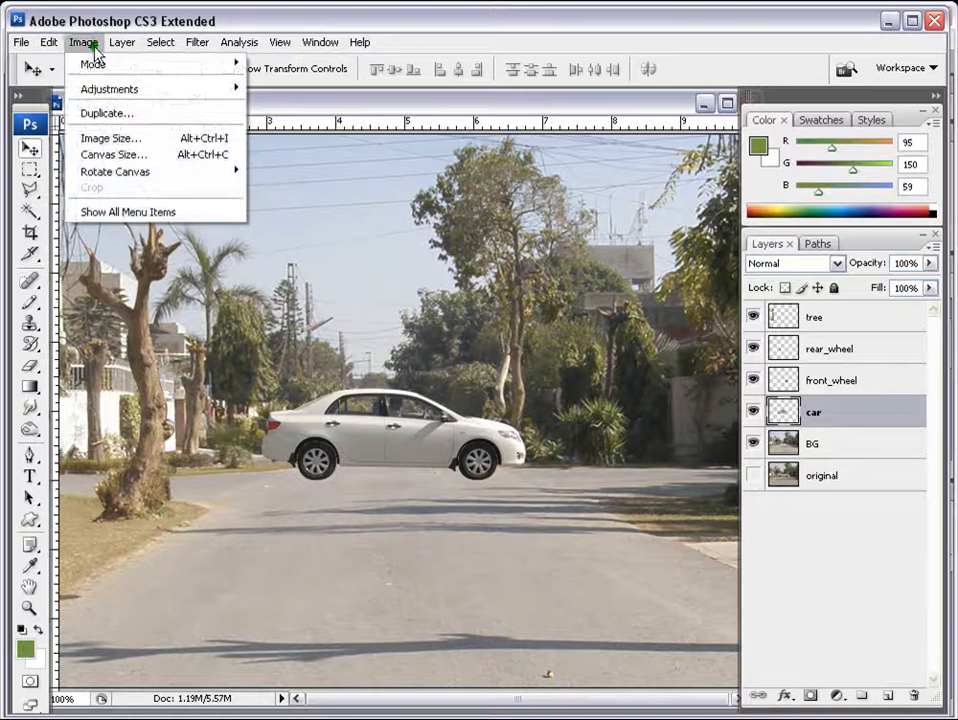
pyautogui.click(110, 138)
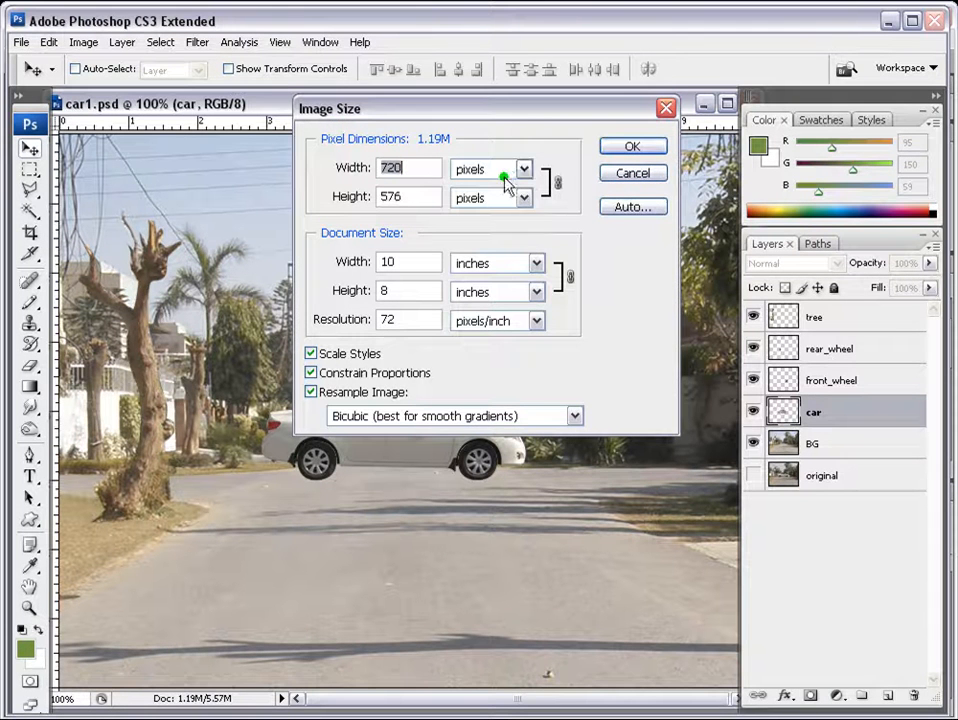
pyautogui.click(632, 174)
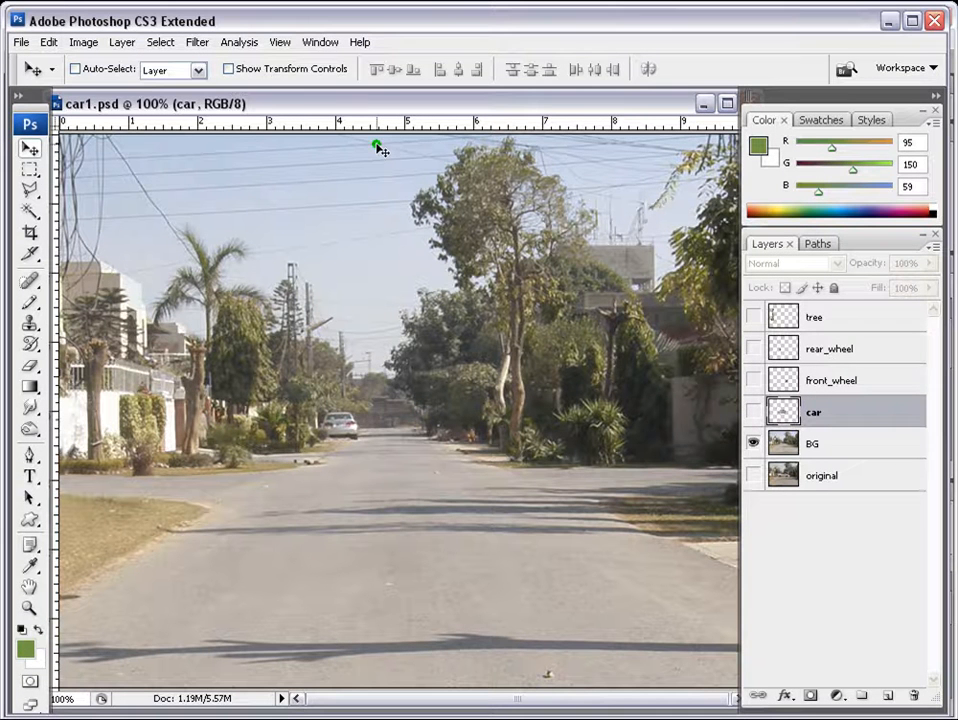
# - Show and hide the tree, rear_wheel, front_wheel and car layers to compare the scene, and select the BG layer
pyautogui.moveTo(753, 317); pyautogui.dragTo(753, 412)
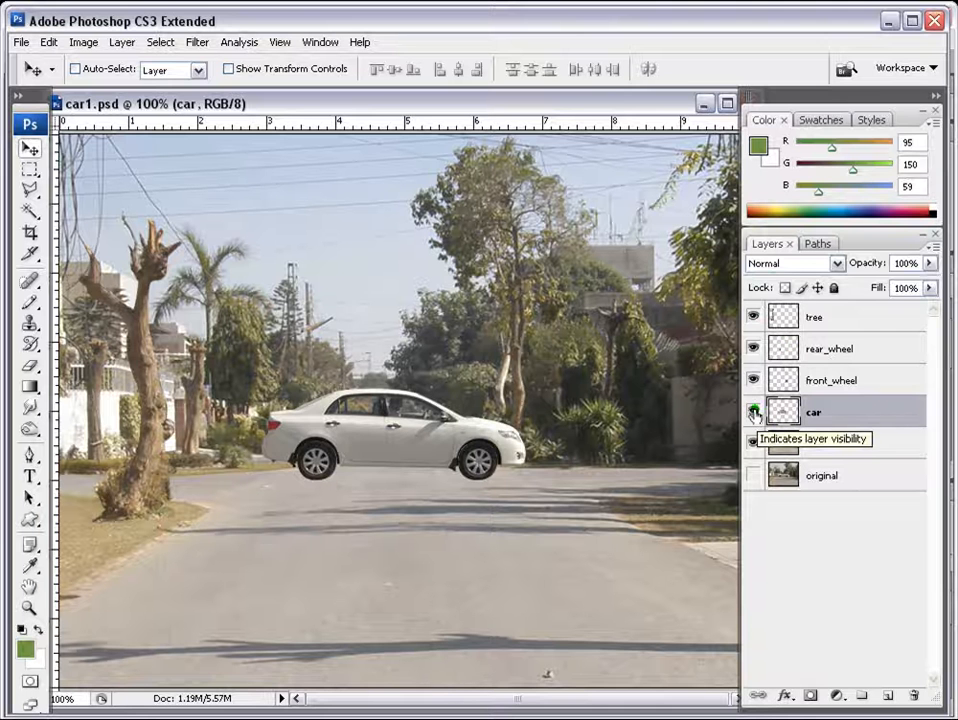
pyautogui.moveTo(754, 411); pyautogui.dragTo(757, 315)
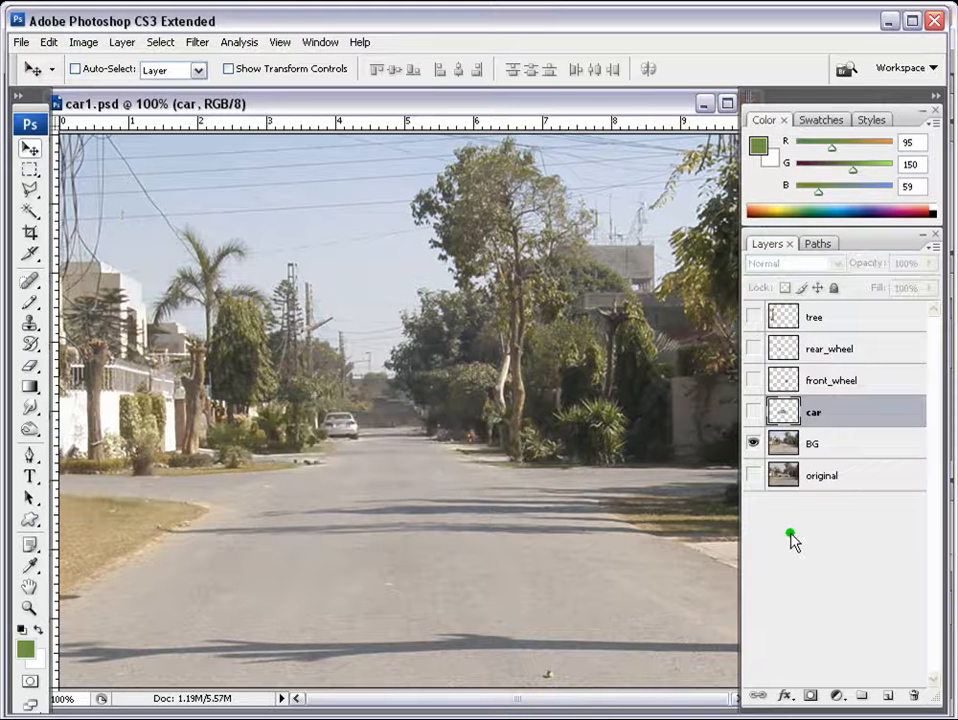
pyautogui.click(840, 444)
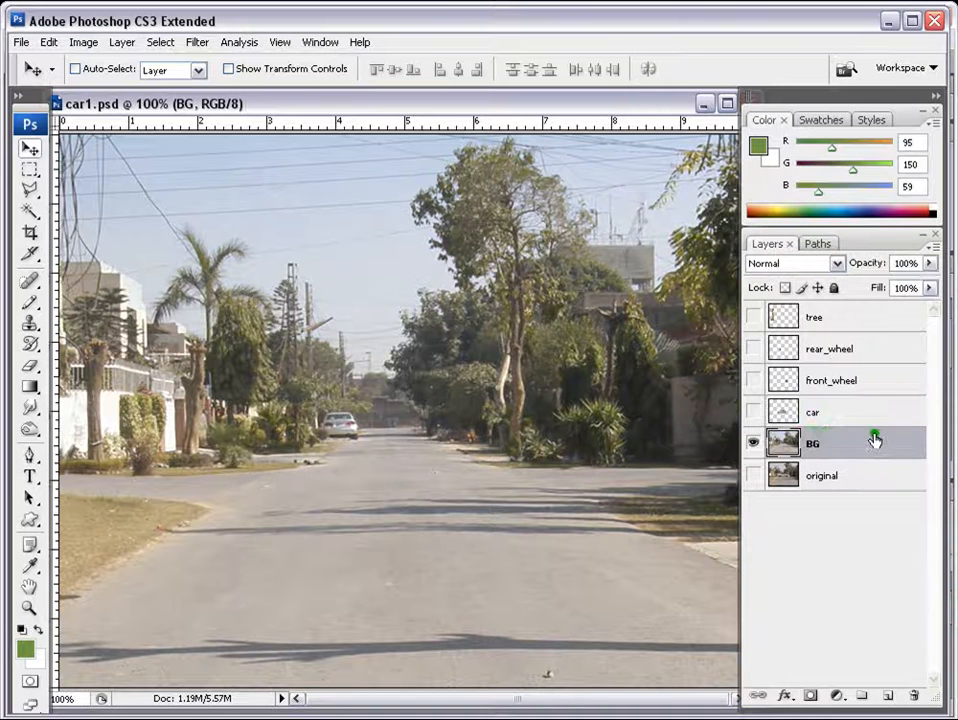
# - Start saving a JPEG copy of the image showing only BG, and create a folder named imports inside Gfx
pyautogui.click(22, 42)
pyautogui.click(80, 201)
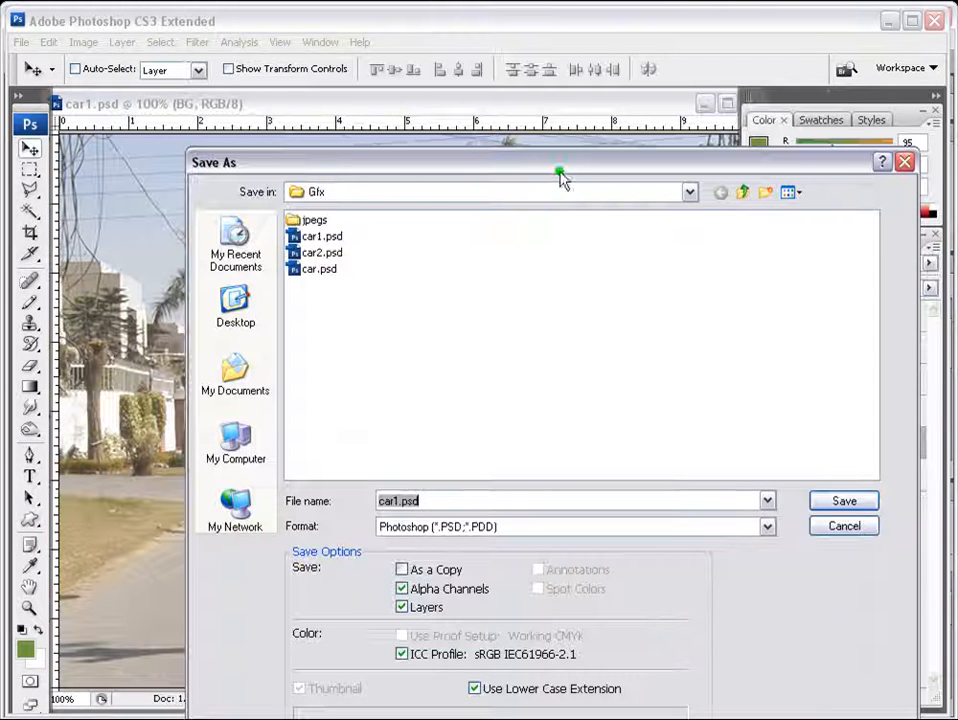
pyautogui.moveTo(560, 177); pyautogui.dragTo(470, 118)
pyautogui.click(417, 467)
pyautogui.click(417, 467)
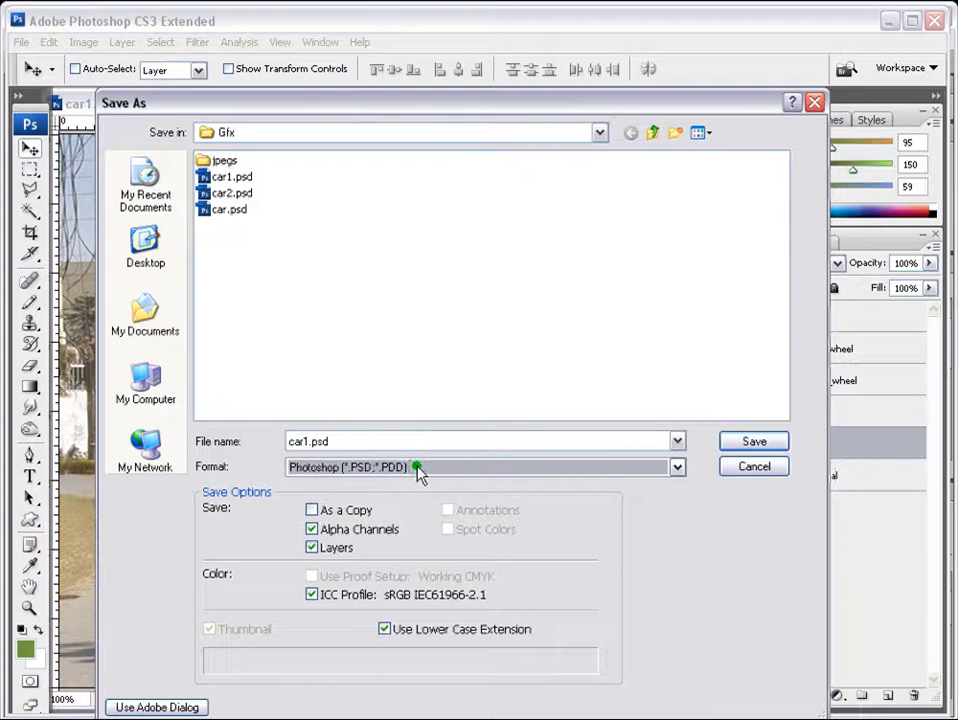
pyautogui.press('j')
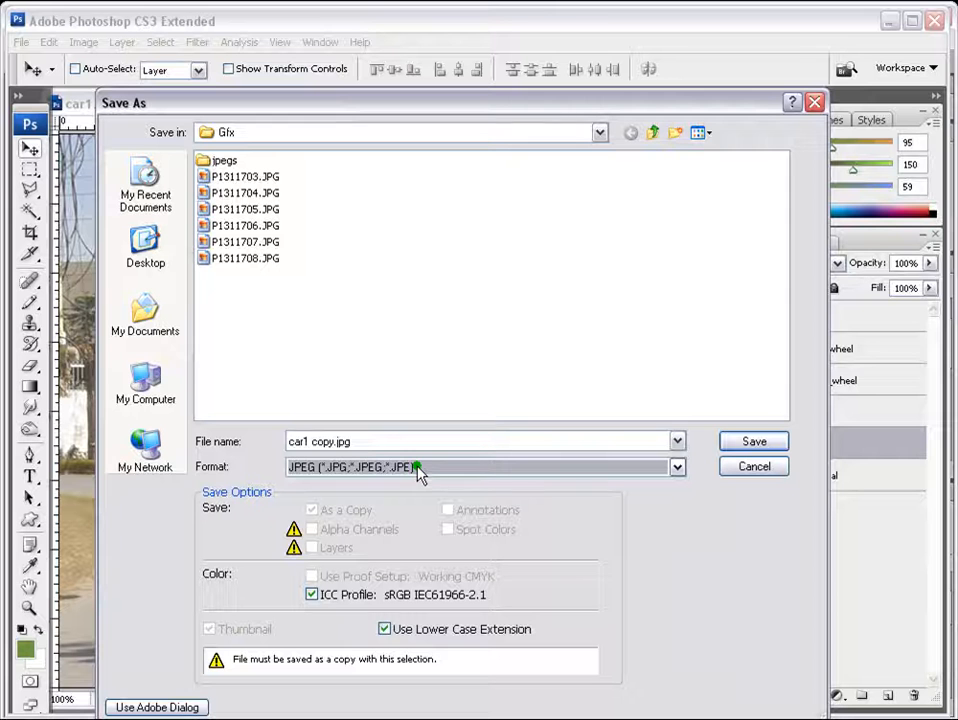
pyautogui.click(675, 134)
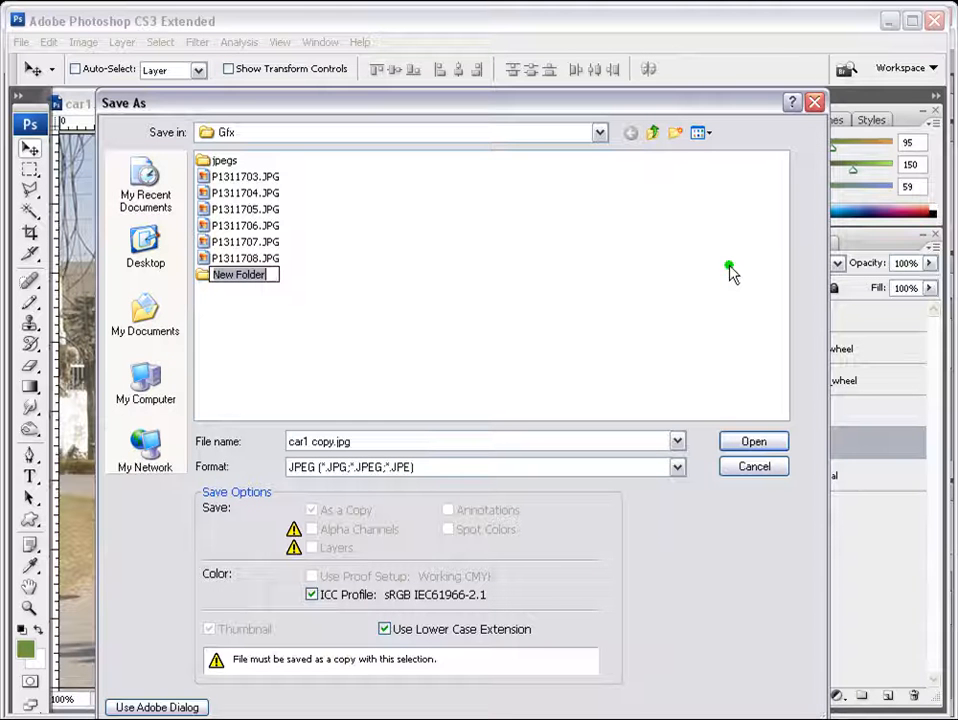
pyautogui.write('imports')
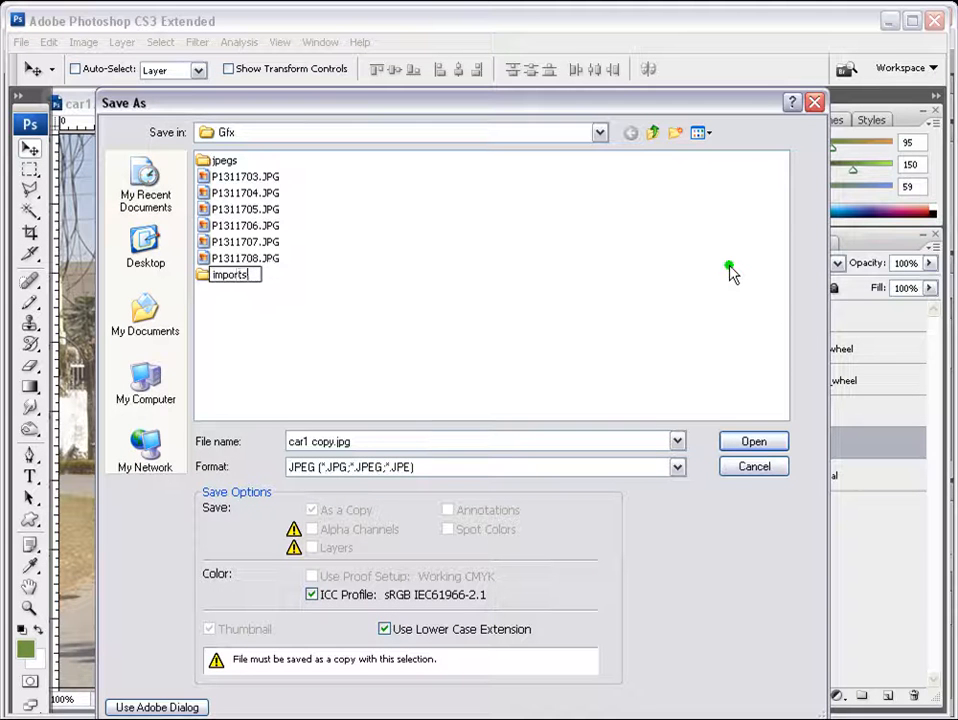
pyautogui.click(638, 295)
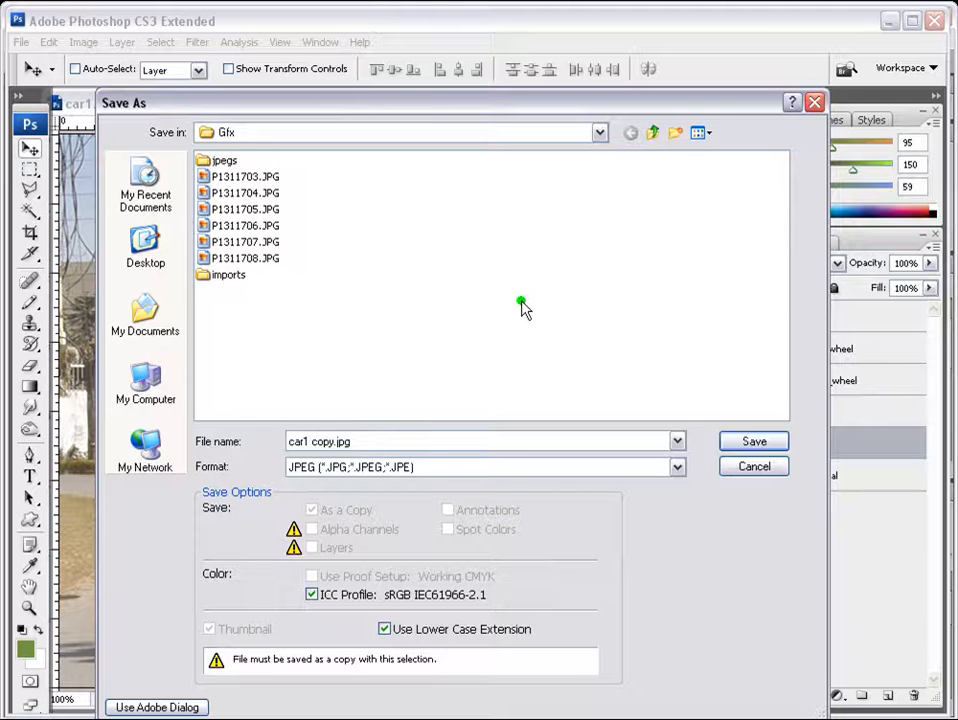
# - Save the JPEG copy in the imports folder as BG with Maximum quality 12 and the Baseline ("Standard") format
pyautogui.doubleClick(203, 276)
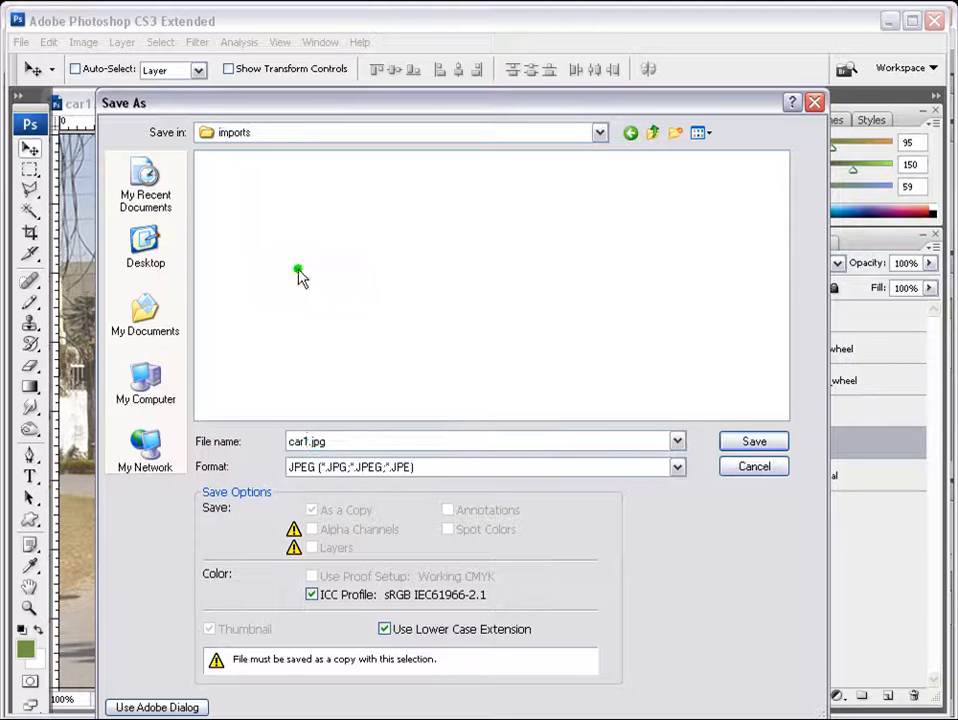
pyautogui.doubleClick(309, 441)
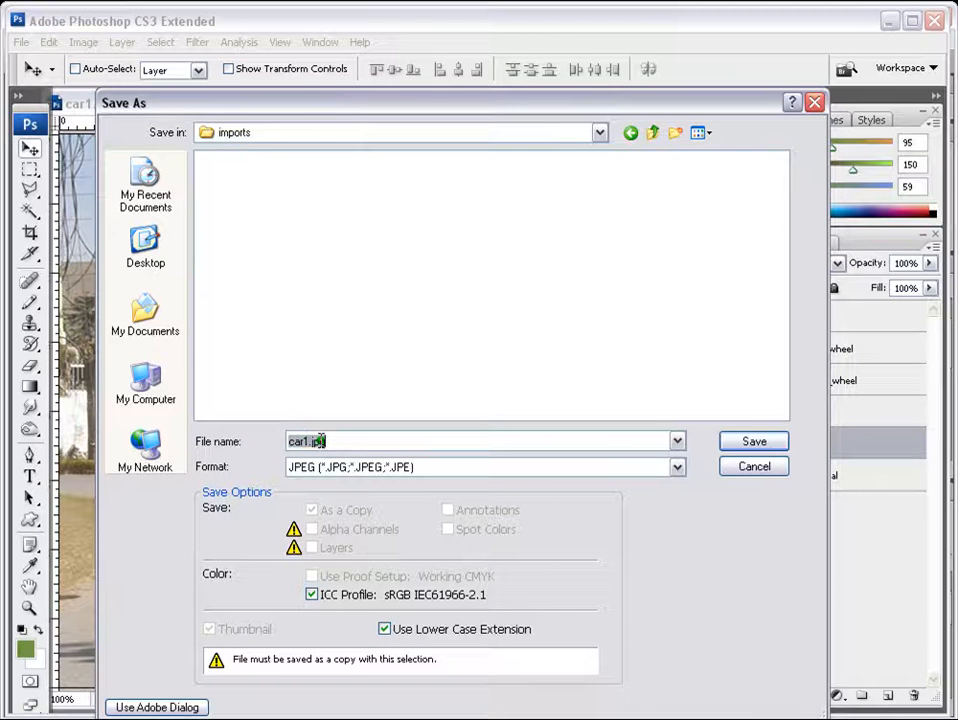
pyautogui.write('BG')
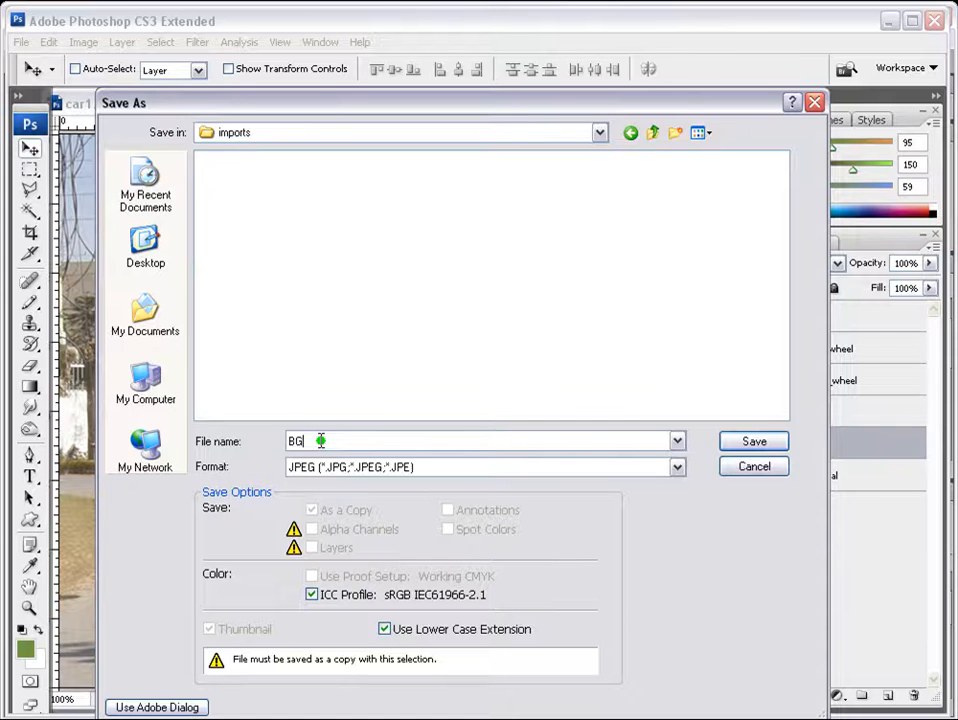
pyautogui.click(752, 443)
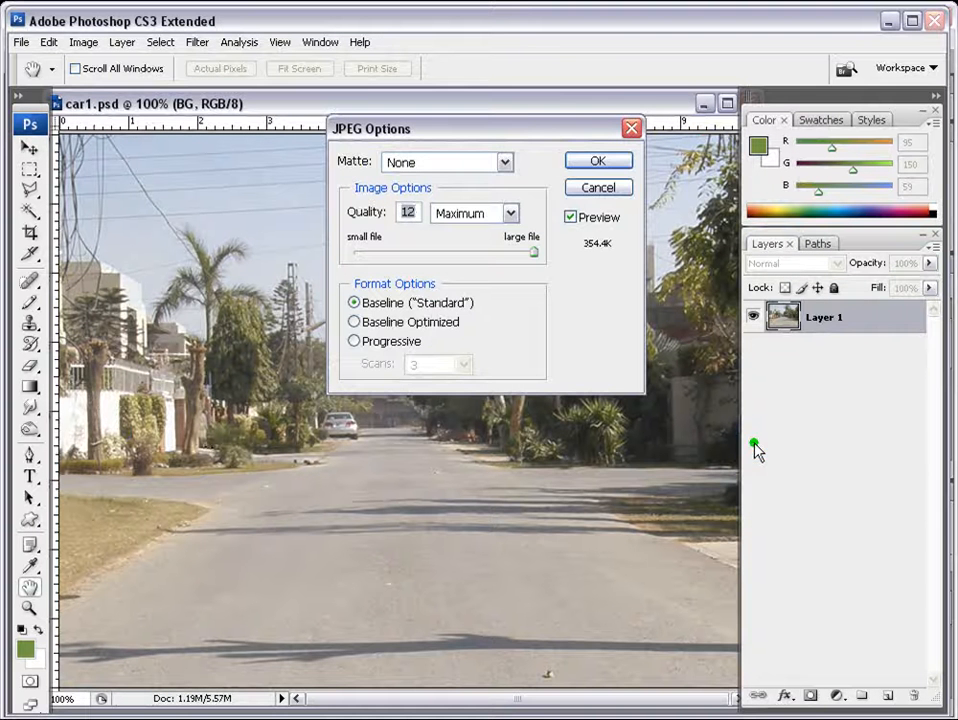
pyautogui.click(594, 160)
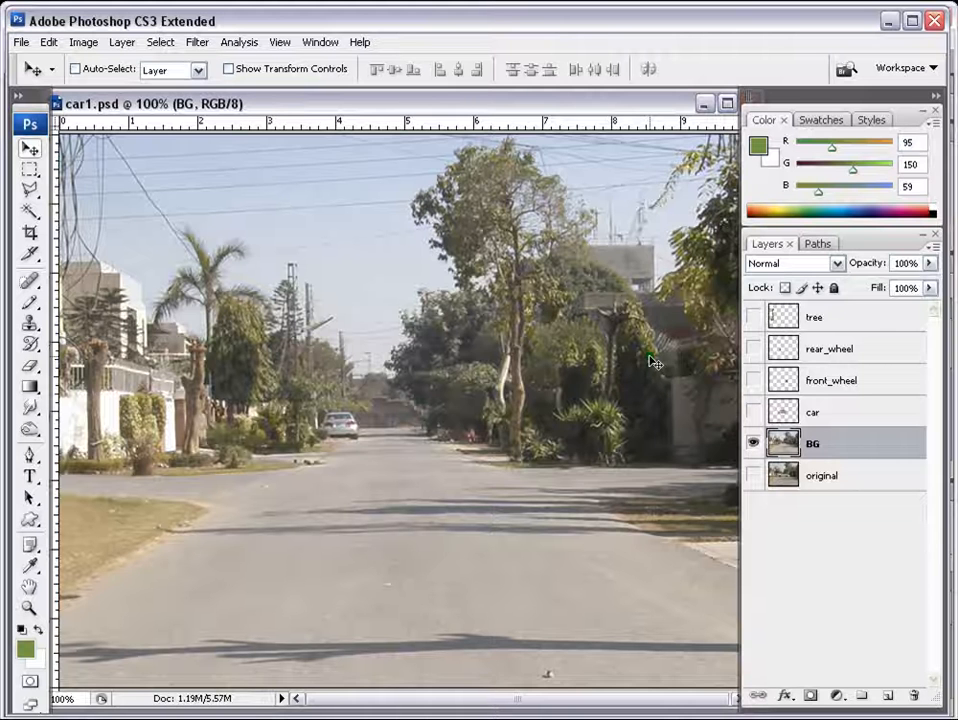
# - Show only the car layer and save it as car1.jpg in the imports folder with Maximum quality 12
pyautogui.keyDown('alt'); pyautogui.click(753, 412); pyautogui.keyUp('alt')
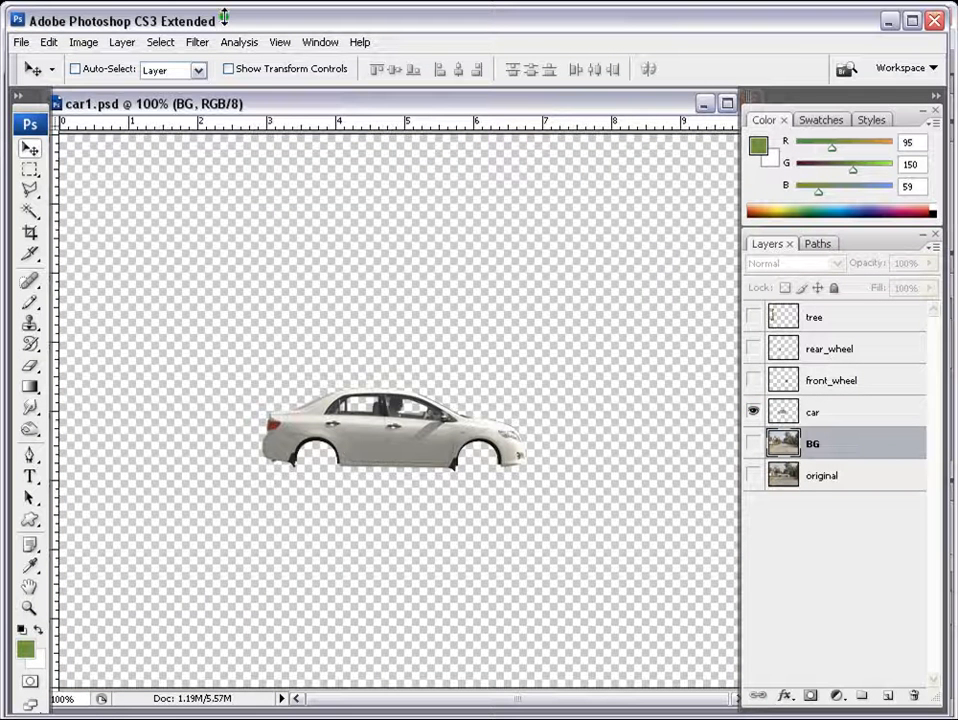
pyautogui.click(21, 42)
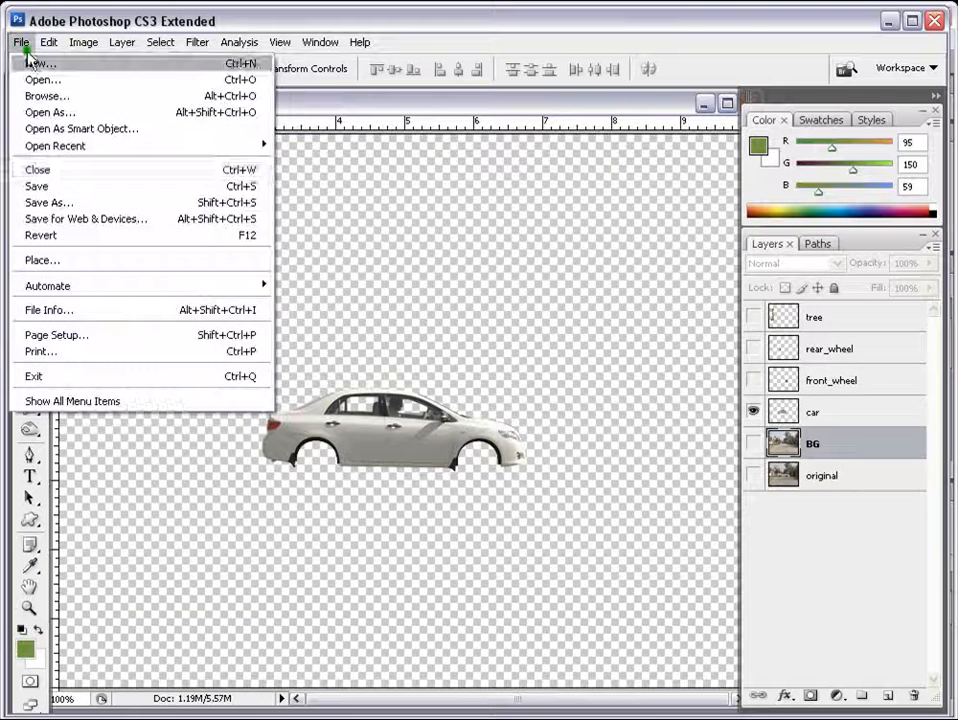
pyautogui.click(62, 203)
pyautogui.click(451, 466)
pyautogui.click(451, 473)
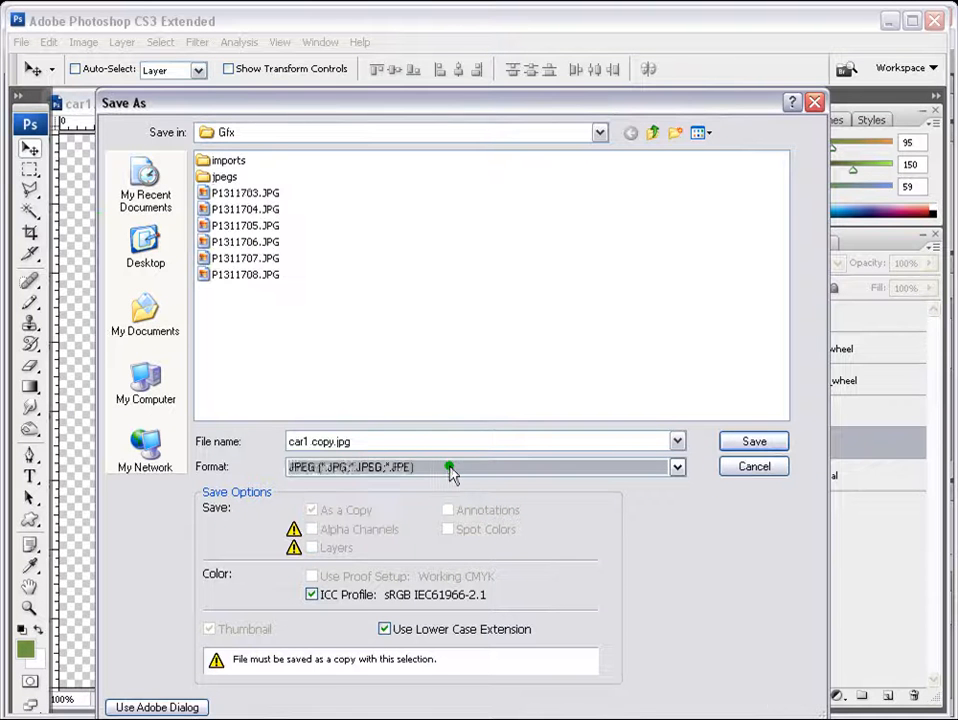
pyautogui.doubleClick(222, 176)
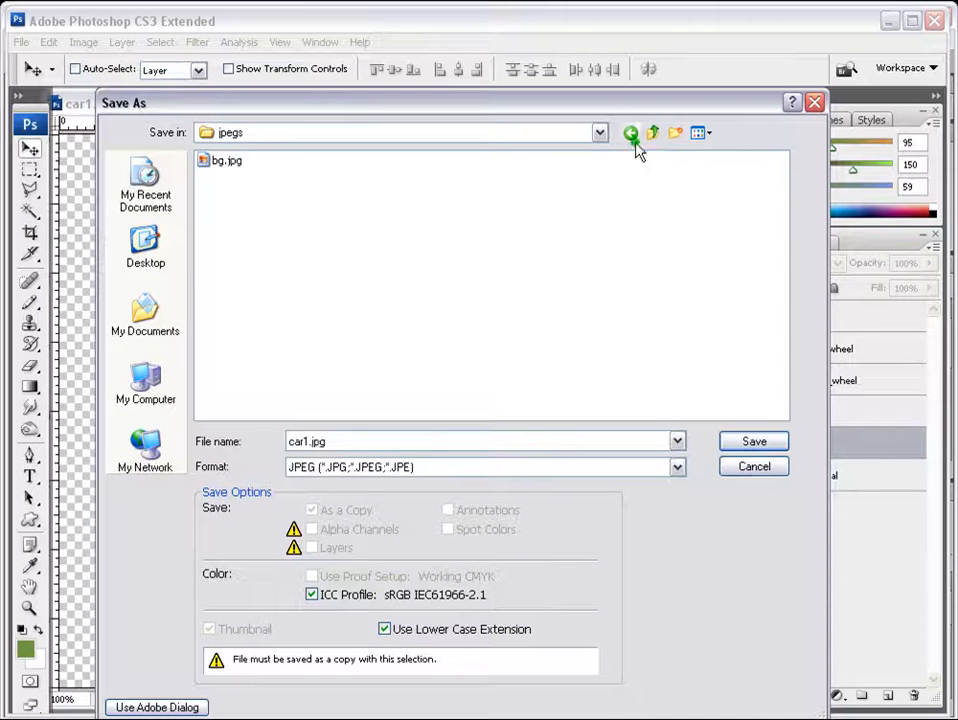
pyautogui.click(652, 134)
pyautogui.doubleClick(230, 160)
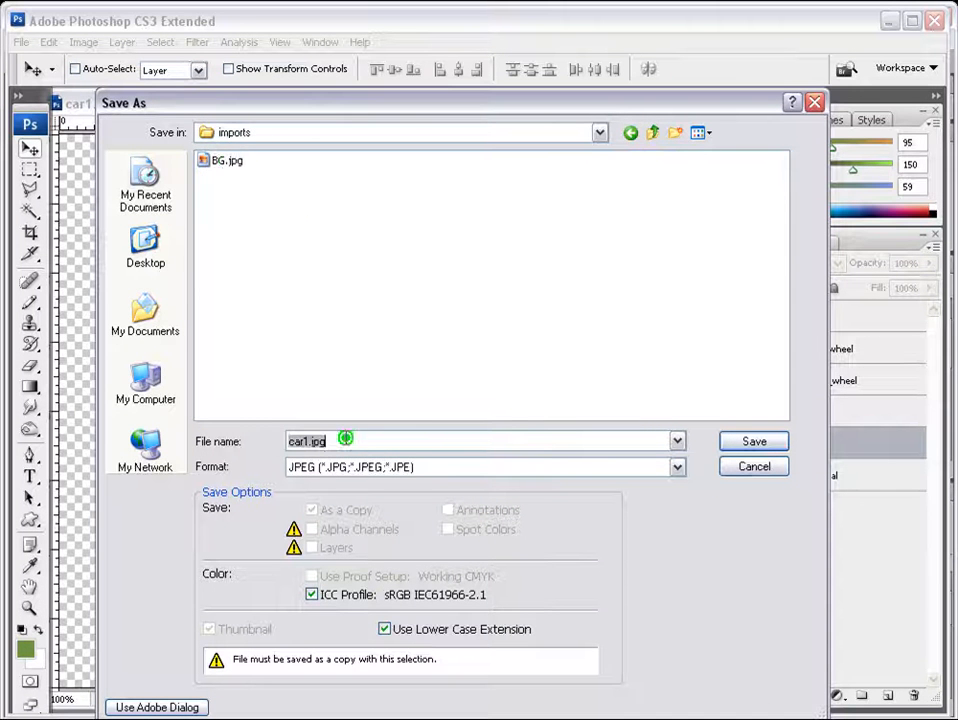
pyautogui.click(760, 441)
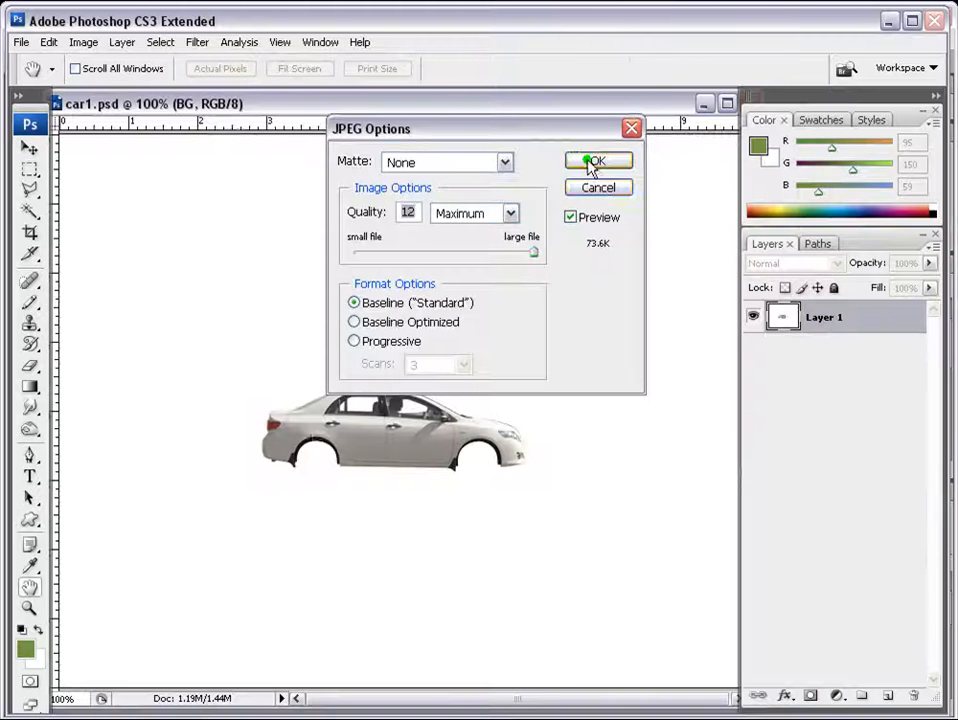
pyautogui.click(591, 163)
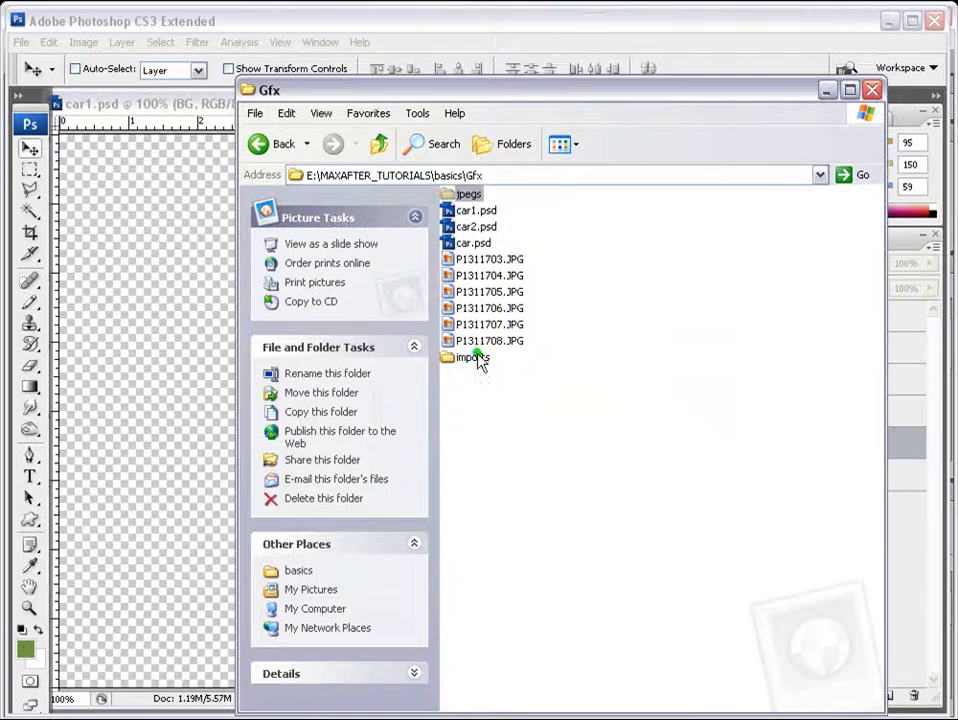
# - Open the imports folder in Windows Explorer and preview car1.jpg
pyautogui.doubleClick(479, 358)
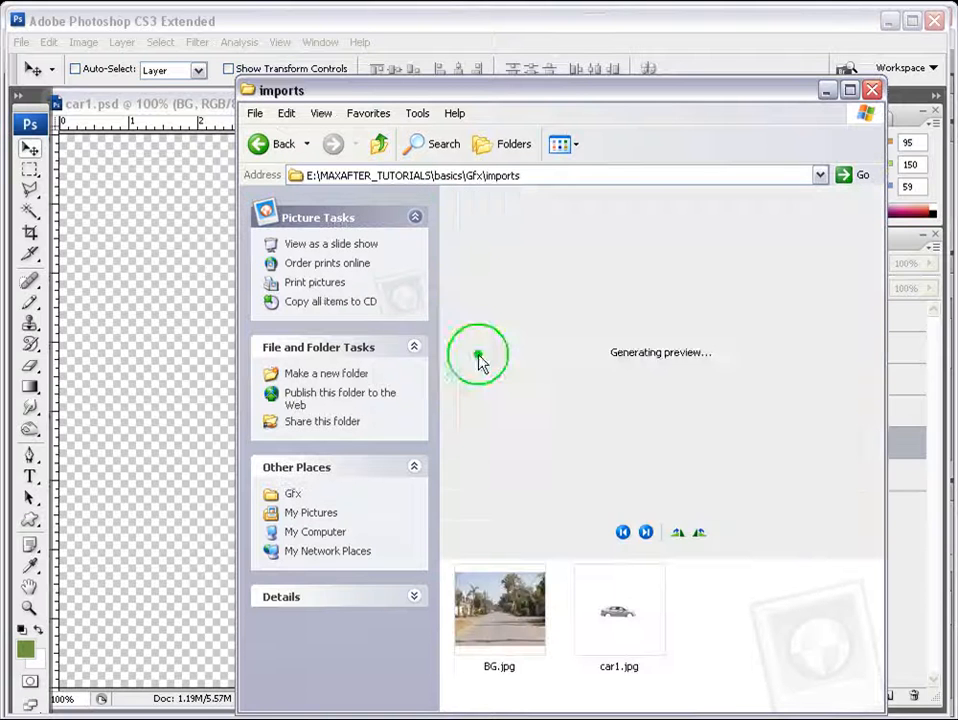
pyautogui.click(618, 612)
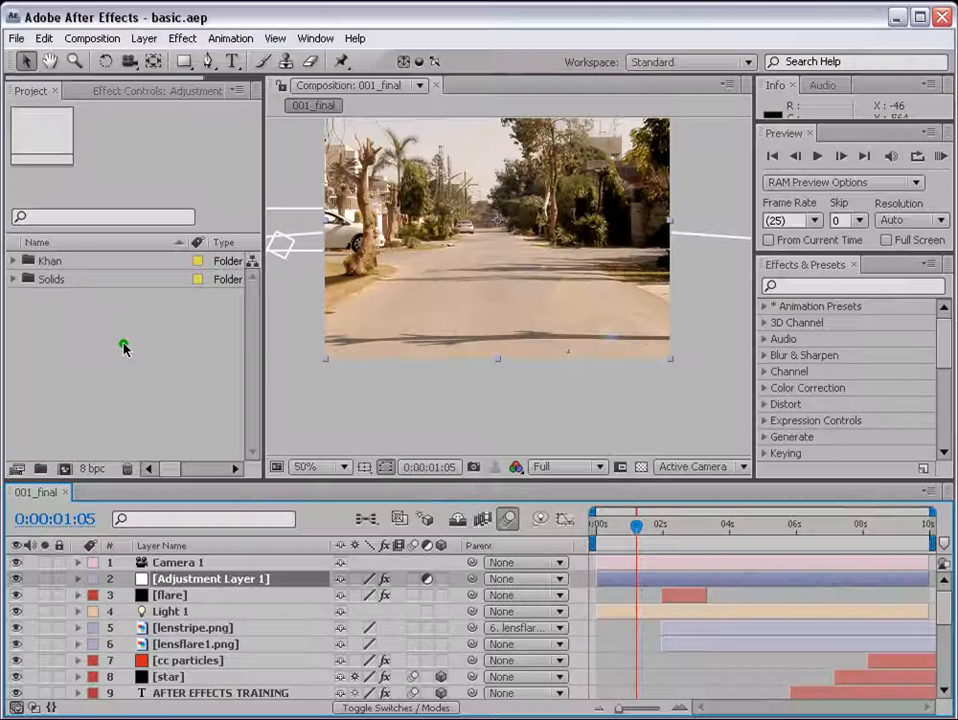
# - In After Effects, import car1.jpg from the imports folder into the project
pyautogui.click(16, 38)
pyautogui.moveTo(44, 290)
pyautogui.click(368, 286)
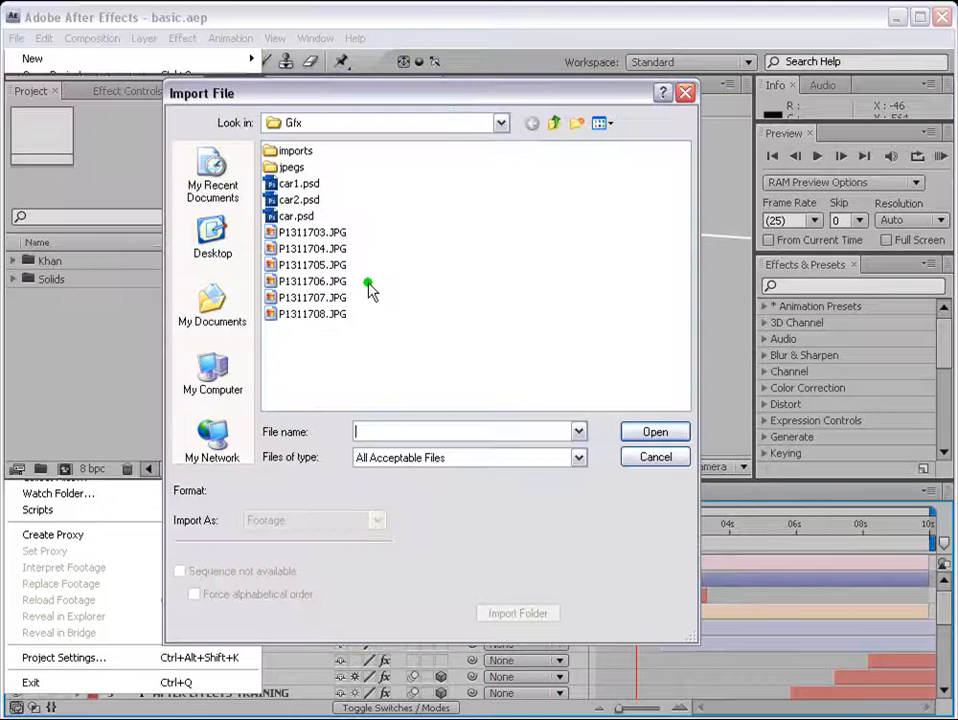
pyautogui.doubleClick(295, 152)
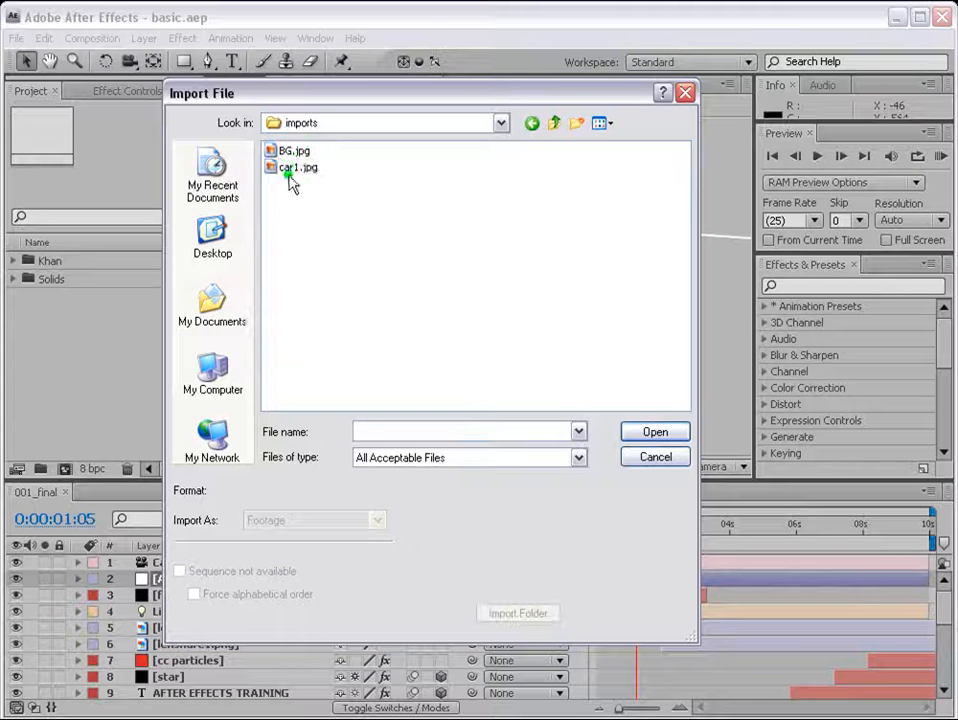
pyautogui.click(290, 167)
pyautogui.click(658, 432)
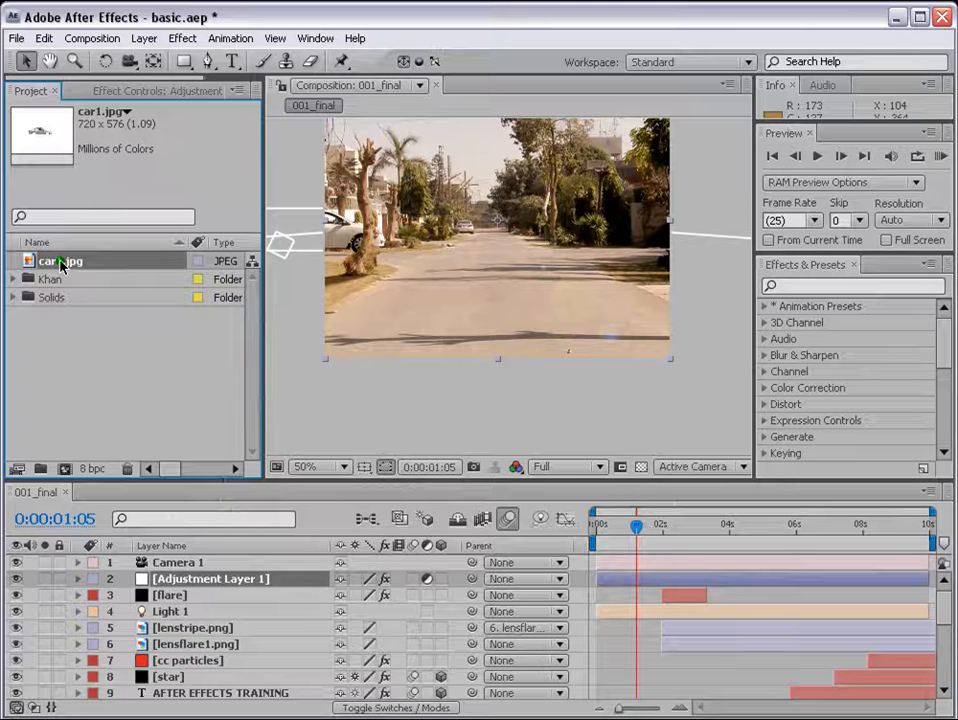
# - Add car1.jpg as the top layer of the 001_final composition and reposition it in the frame at Half preview resolution
pyautogui.moveTo(62, 264); pyautogui.dragTo(133, 571)
pyautogui.moveTo(569, 184); pyautogui.dragTo(545, 266)
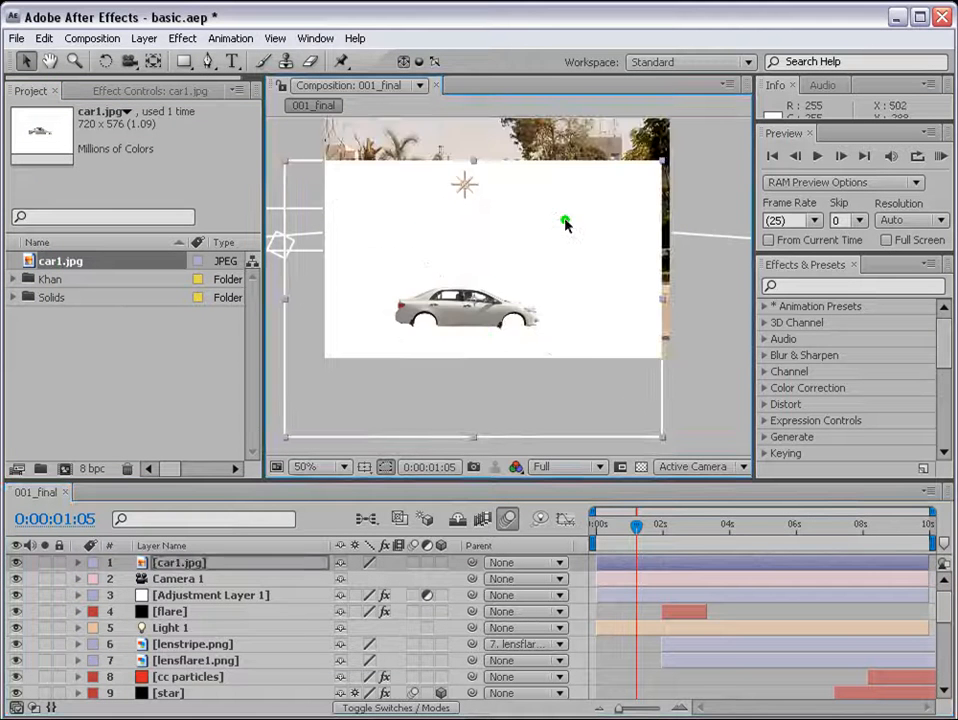
pyautogui.click(565, 466)
pyautogui.click(580, 525)
pyautogui.moveTo(542, 313); pyautogui.dragTo(588, 351)
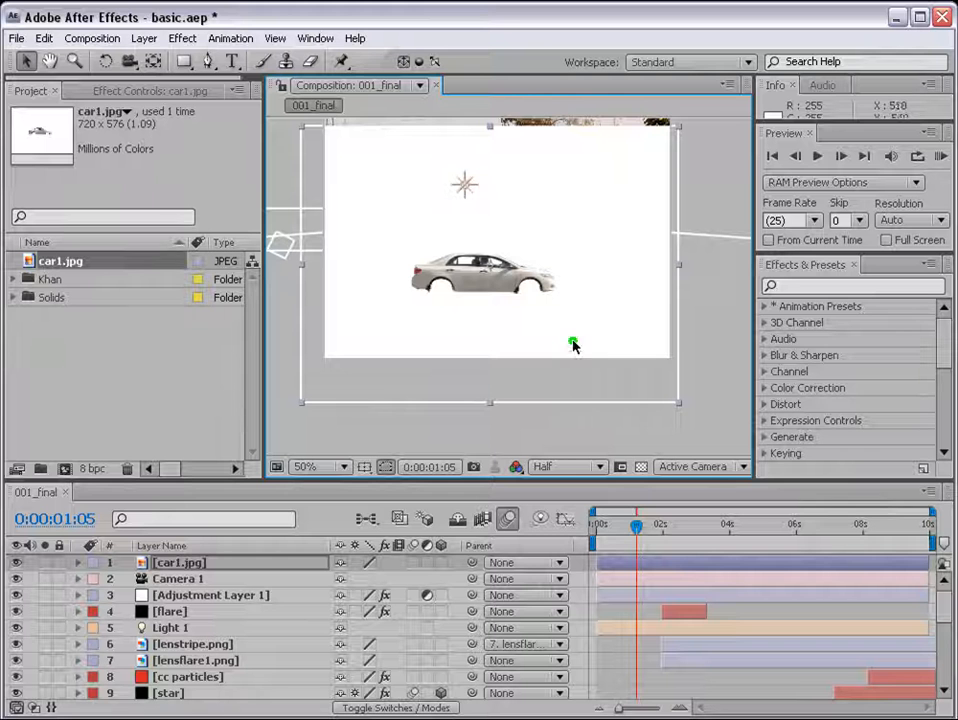
pyautogui.moveTo(64, 263); pyautogui.dragTo(209, 651)
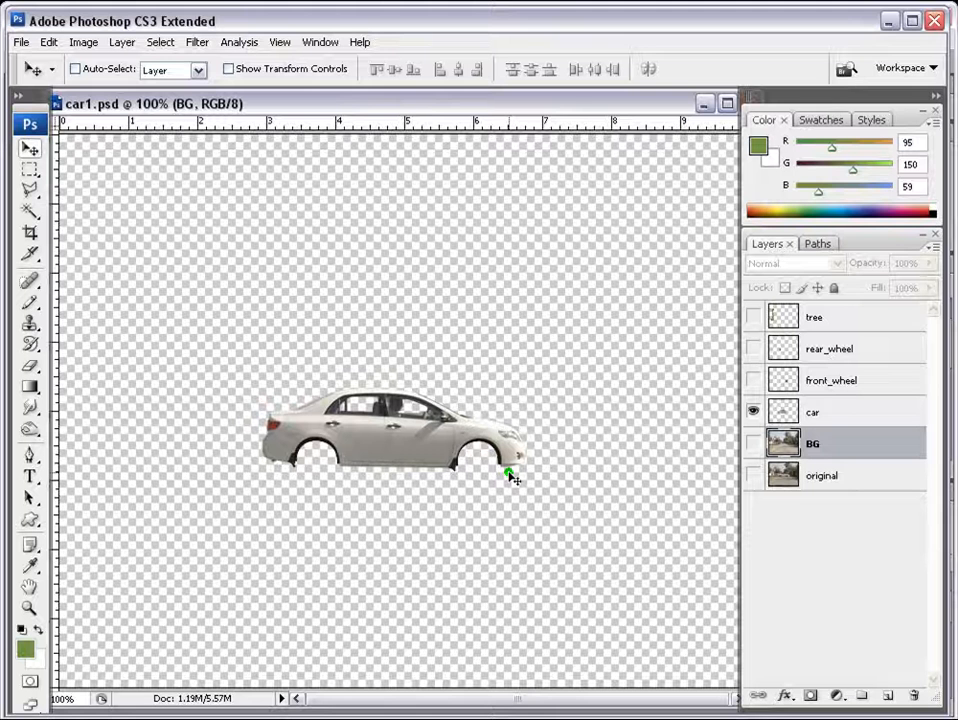
# - In Photoshop, select the car layer and load its transparency as a new selection
pyautogui.click(415, 454)
pyautogui.click(813, 413)
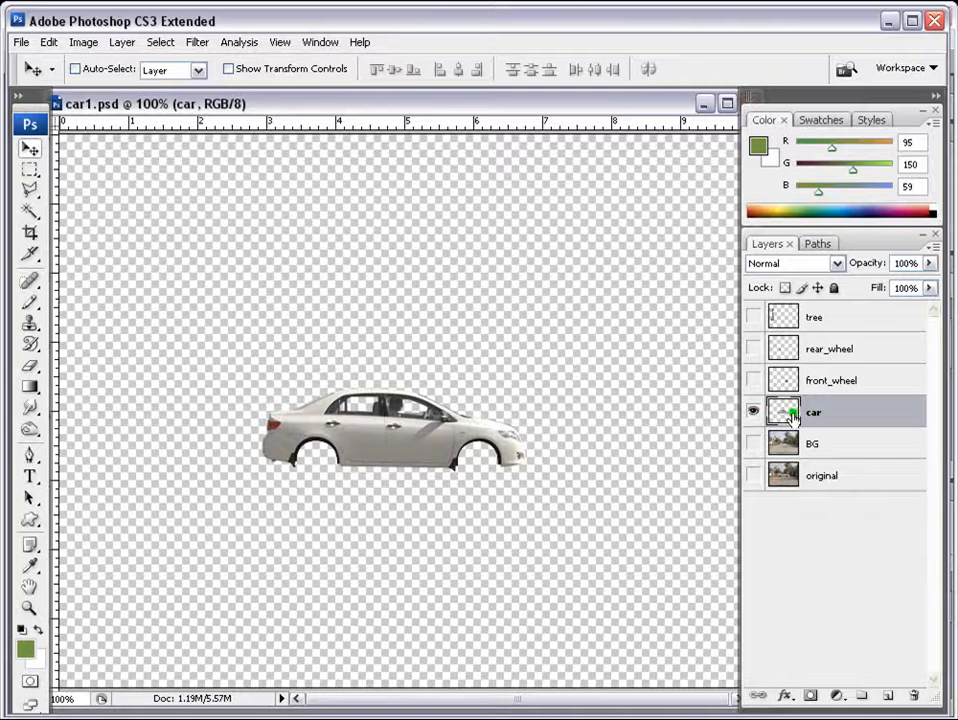
pyautogui.click(160, 42)
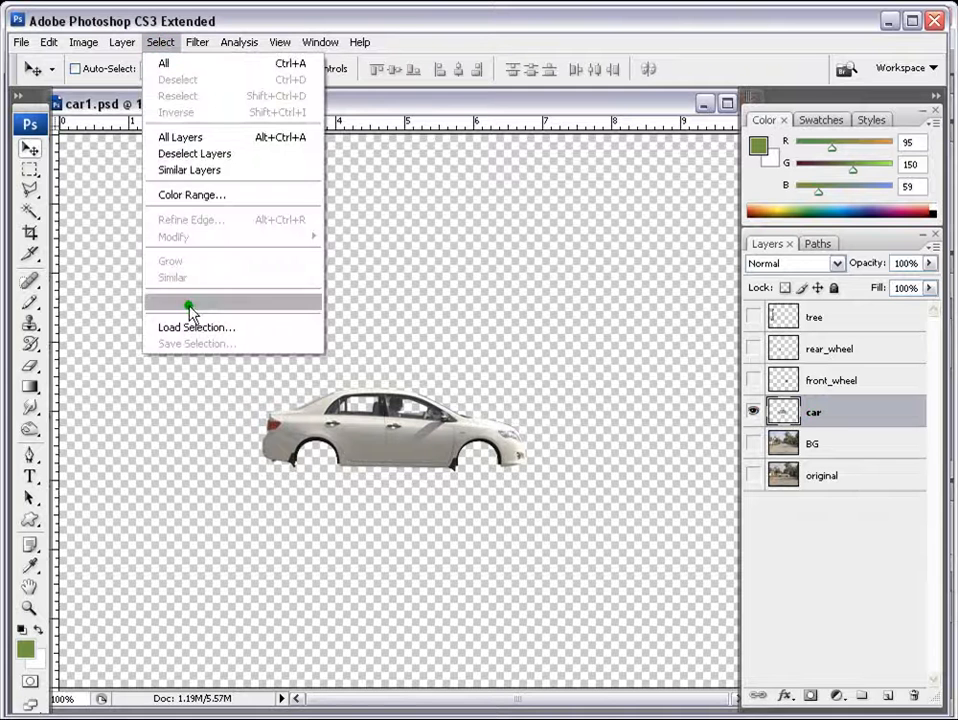
pyautogui.click(194, 332)
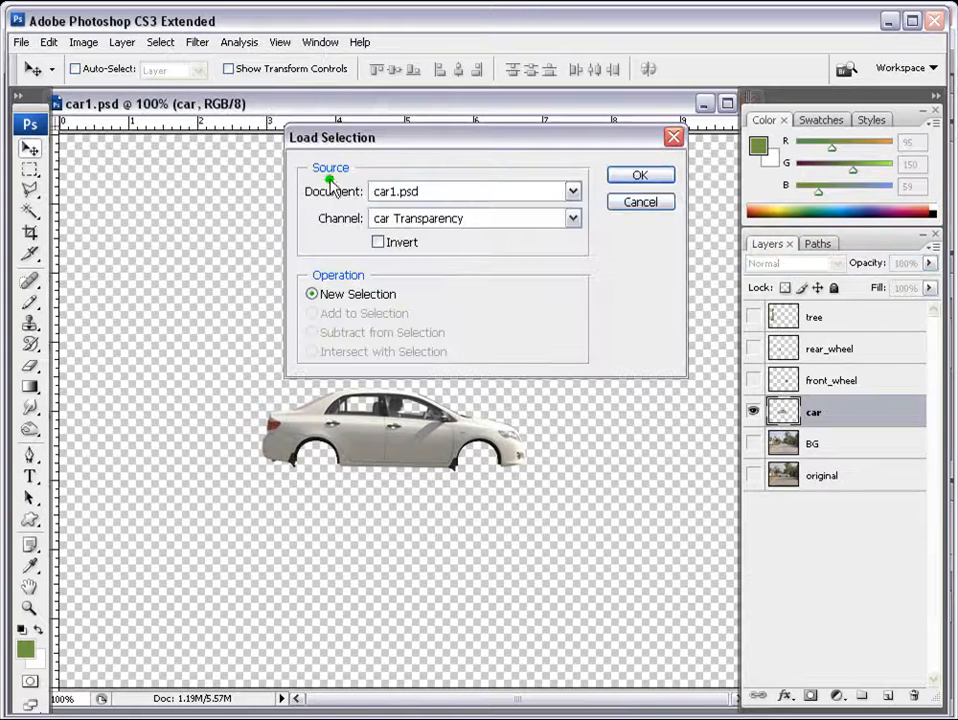
pyautogui.click(640, 176)
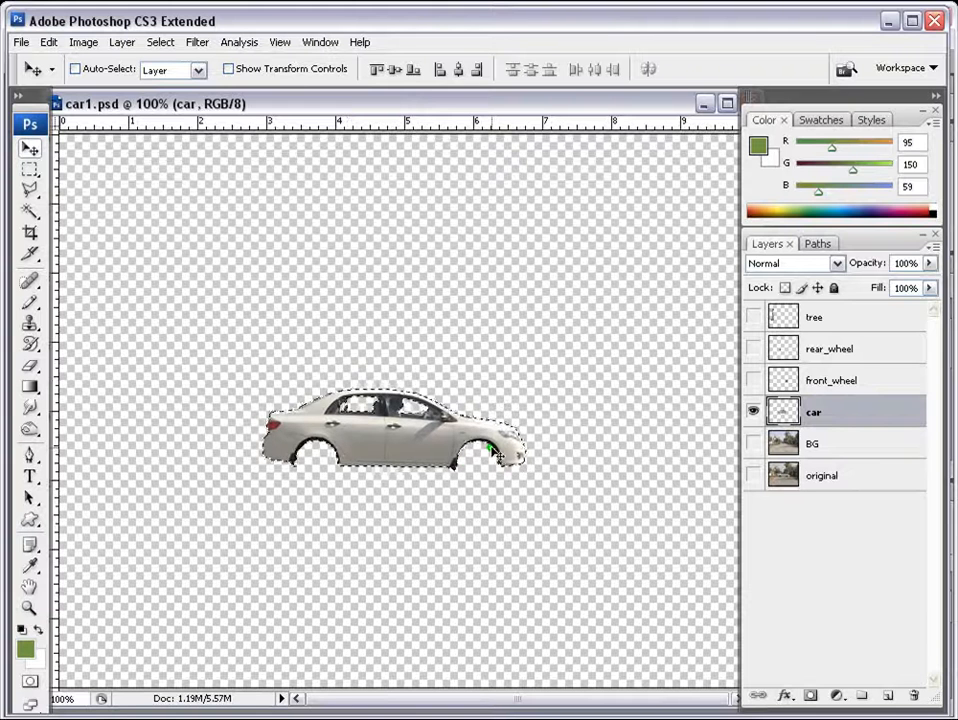
# - Save the car selection as a new channel in car1.psd and deselect it
pyautogui.click(160, 44)
pyautogui.click(204, 350)
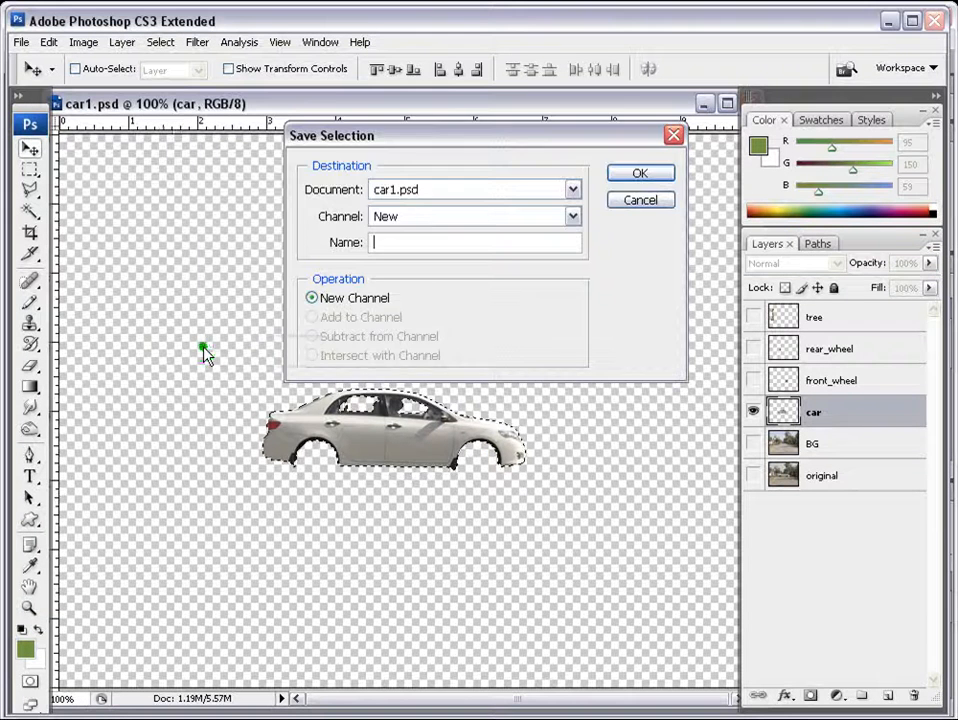
pyautogui.click(640, 173)
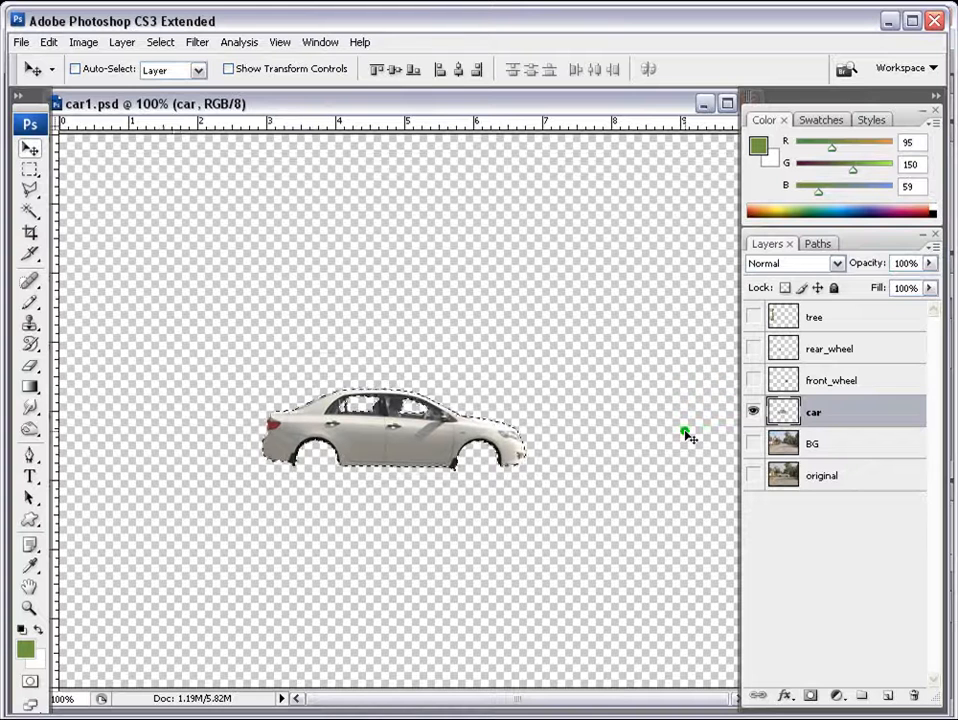
pyautogui.hotkey('ctrl', 'd')
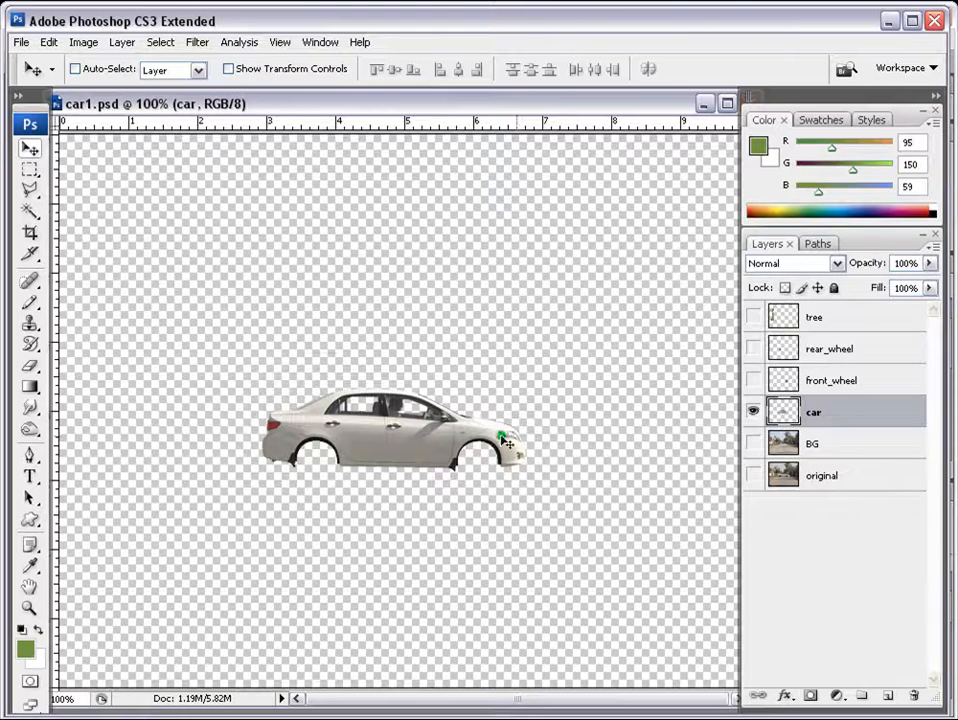
# - Save a PNG copy of the car image as car1.png in the imports folder
pyautogui.click(801, 243)
pyautogui.click(767, 243)
pyautogui.click(20, 42)
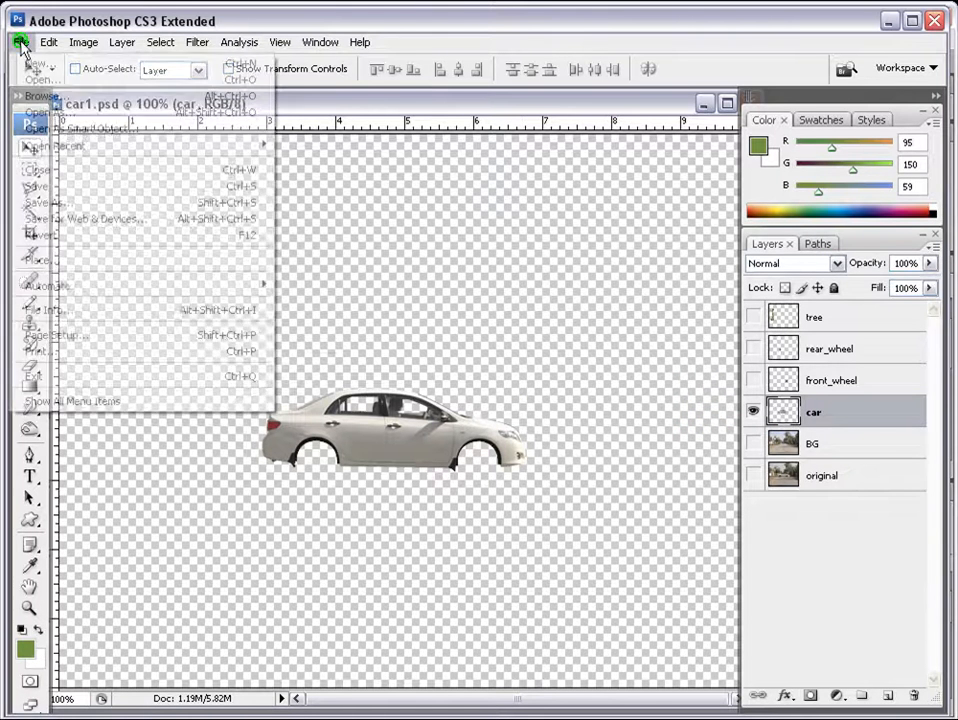
pyautogui.click(58, 203)
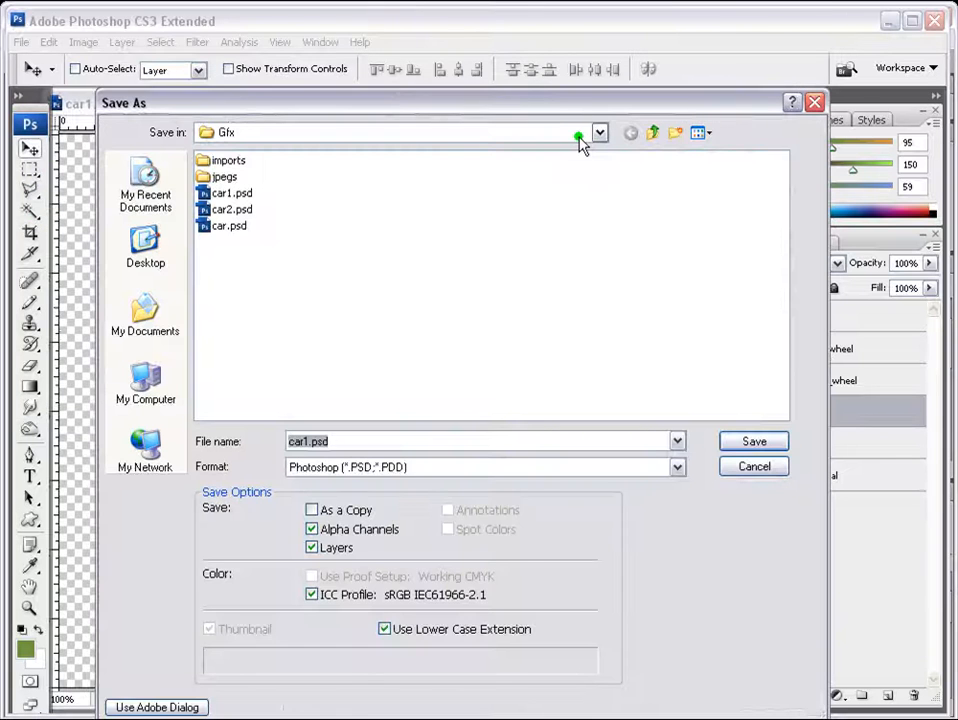
pyautogui.moveTo(562, 110); pyautogui.dragTo(551, 51)
pyautogui.click(662, 410)
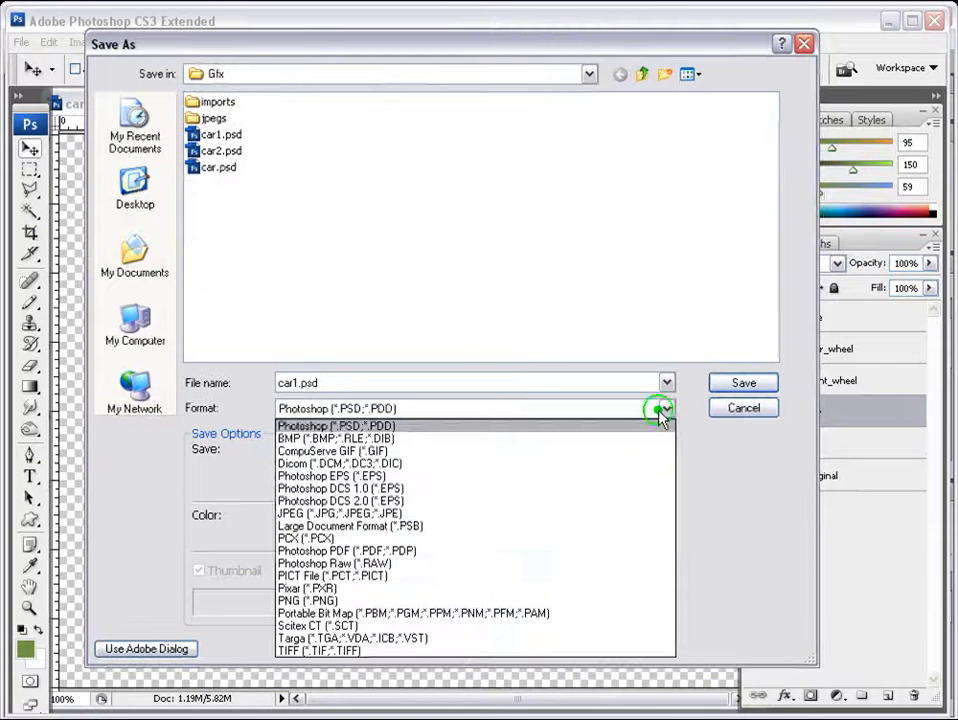
pyautogui.click(425, 600)
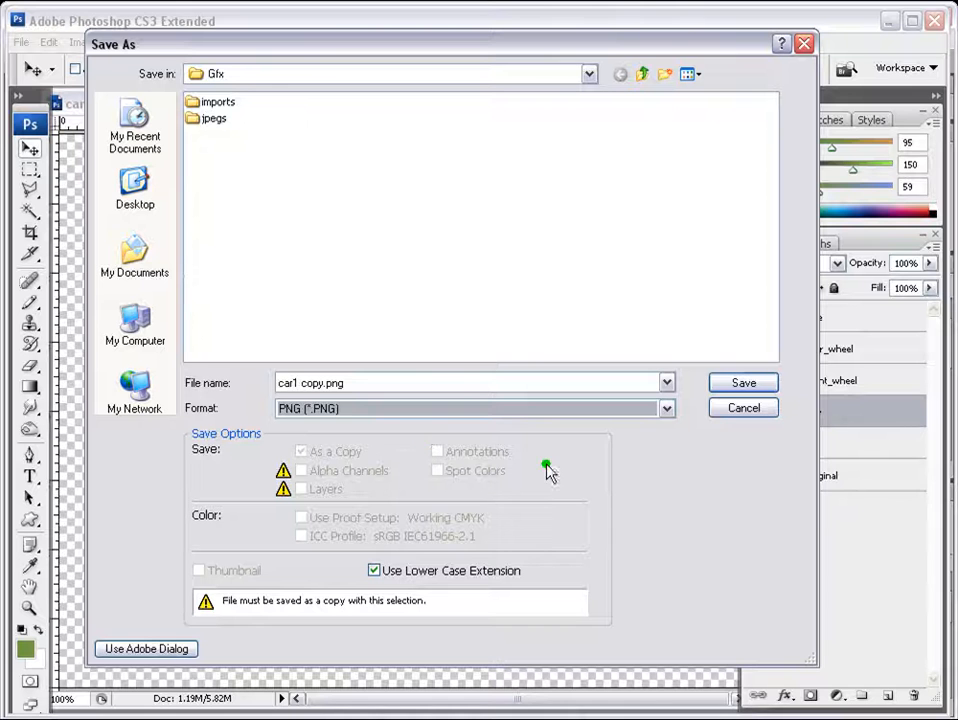
pyautogui.doubleClick(222, 106)
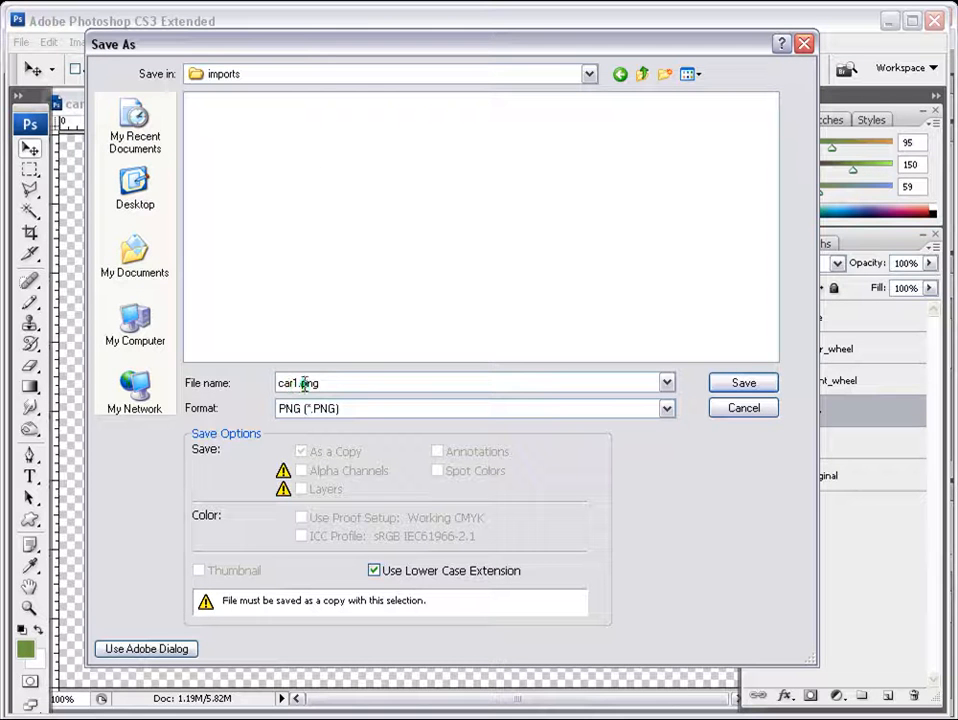
pyautogui.click(744, 384)
pyautogui.click(537, 356)
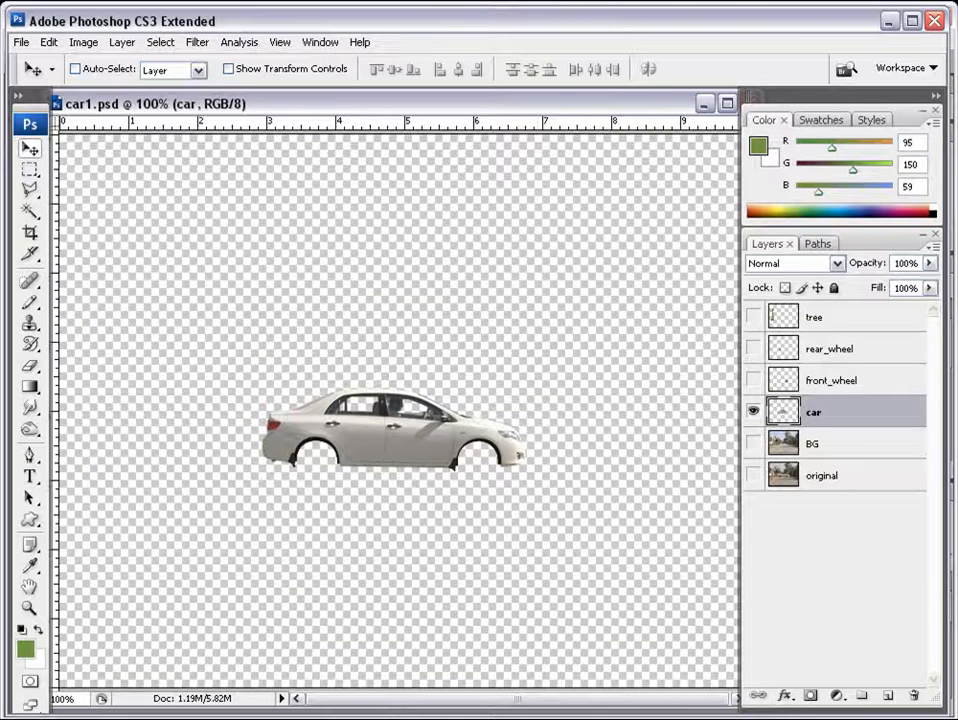
# - Switch to After Effects and import car1.png from the imports folder as footage
pyautogui.hotkey('alt', 'Tab')
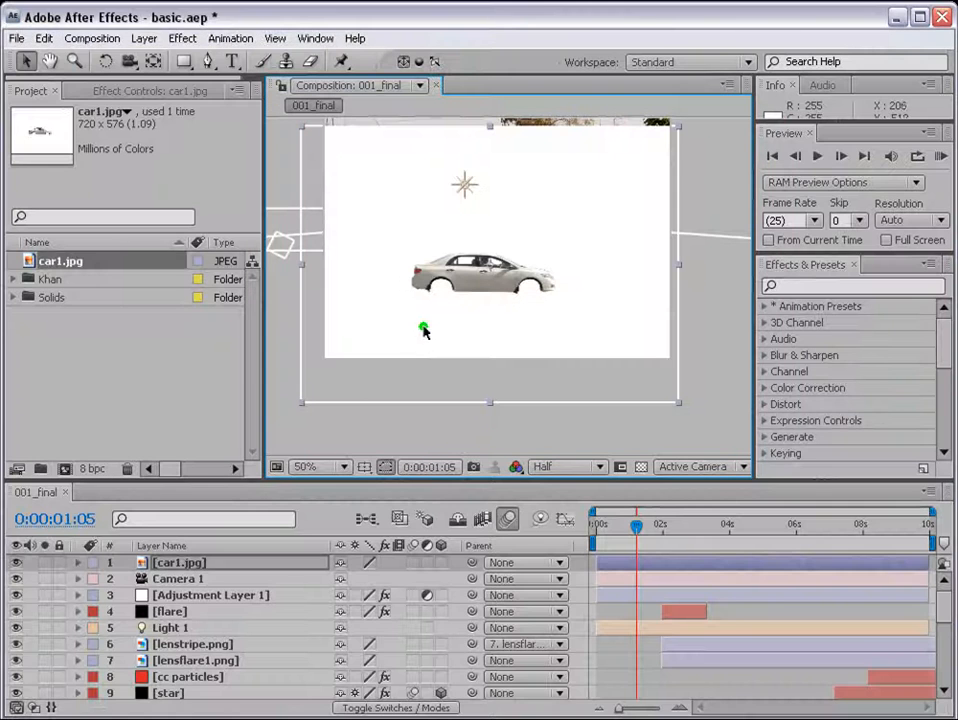
pyautogui.click(16, 38)
pyautogui.moveTo(78, 290)
pyautogui.click(300, 288)
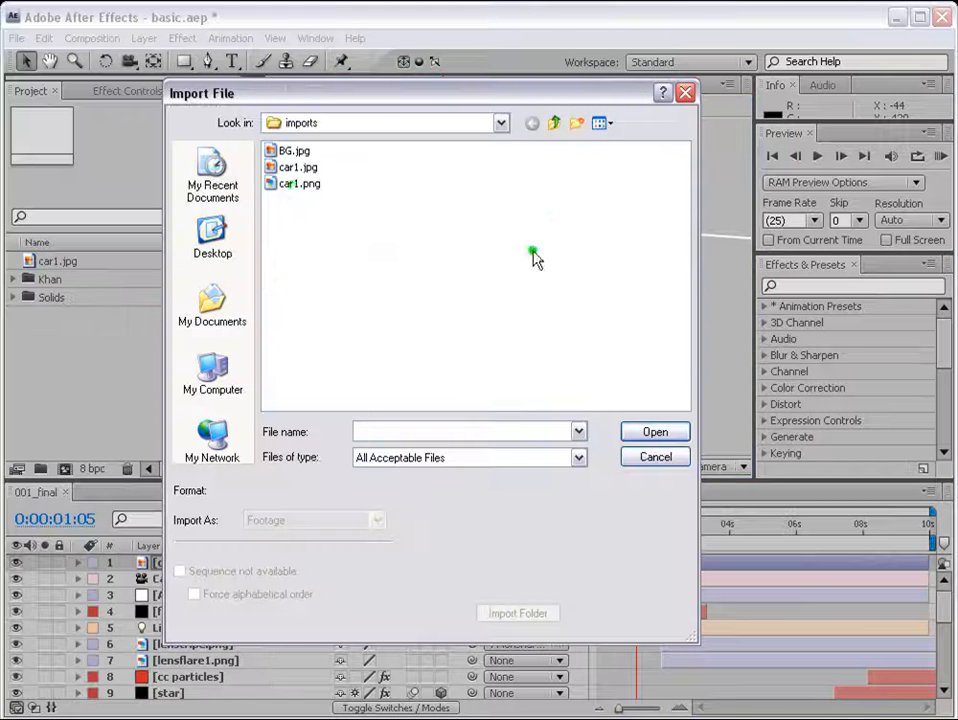
pyautogui.click(297, 185)
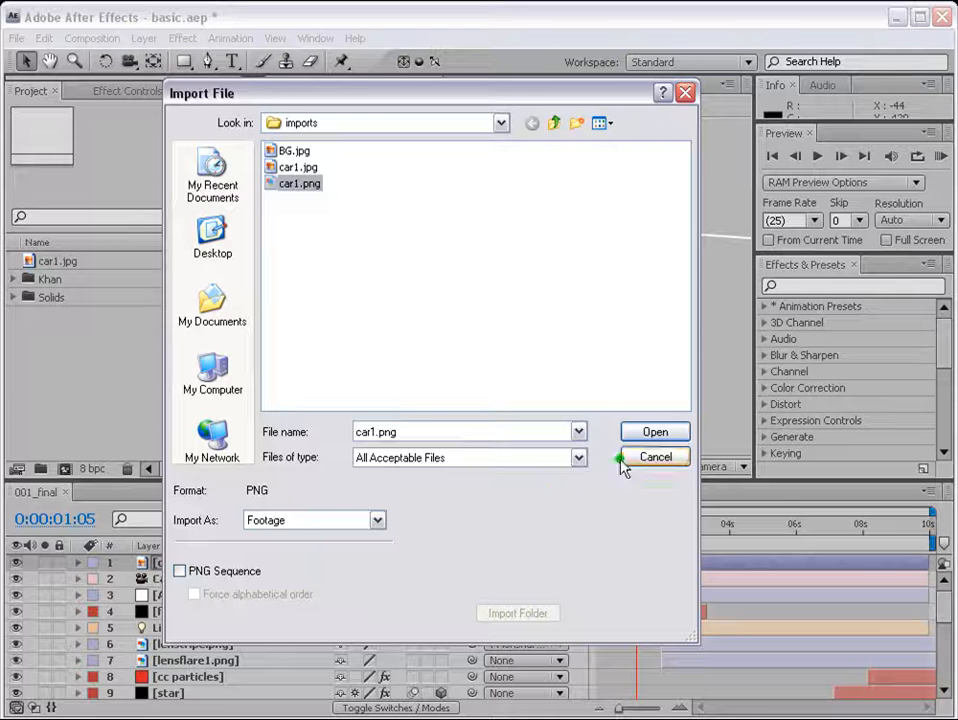
pyautogui.click(655, 433)
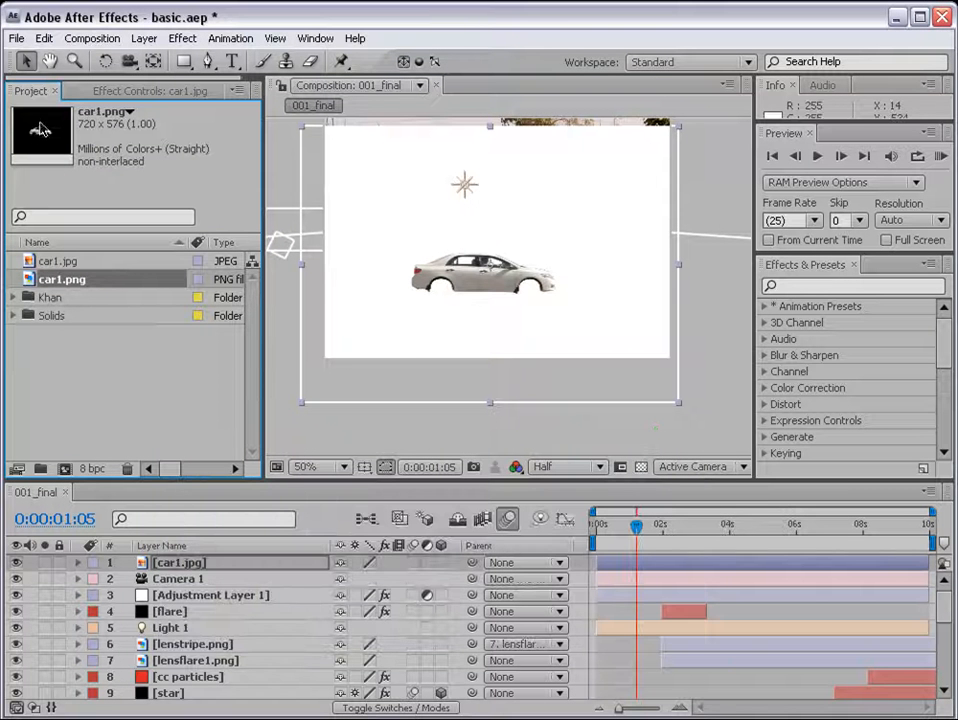
# - Add car1.png as the top layer of the 001_final composition and delete the car1.jpg layer
pyautogui.moveTo(89, 301); pyautogui.dragTo(118, 565)
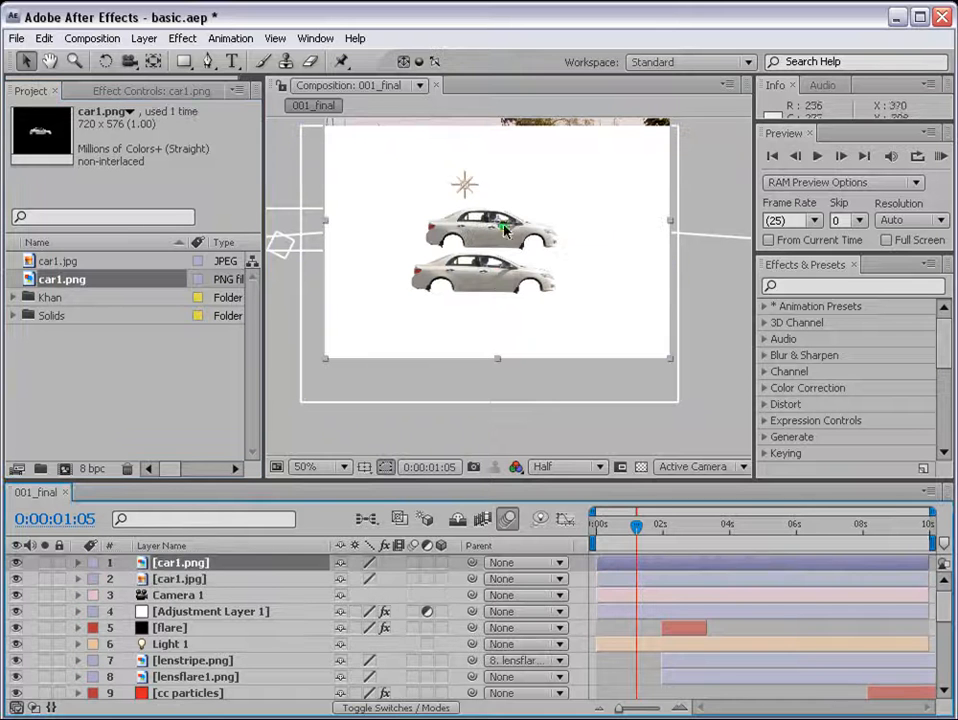
pyautogui.click(186, 579)
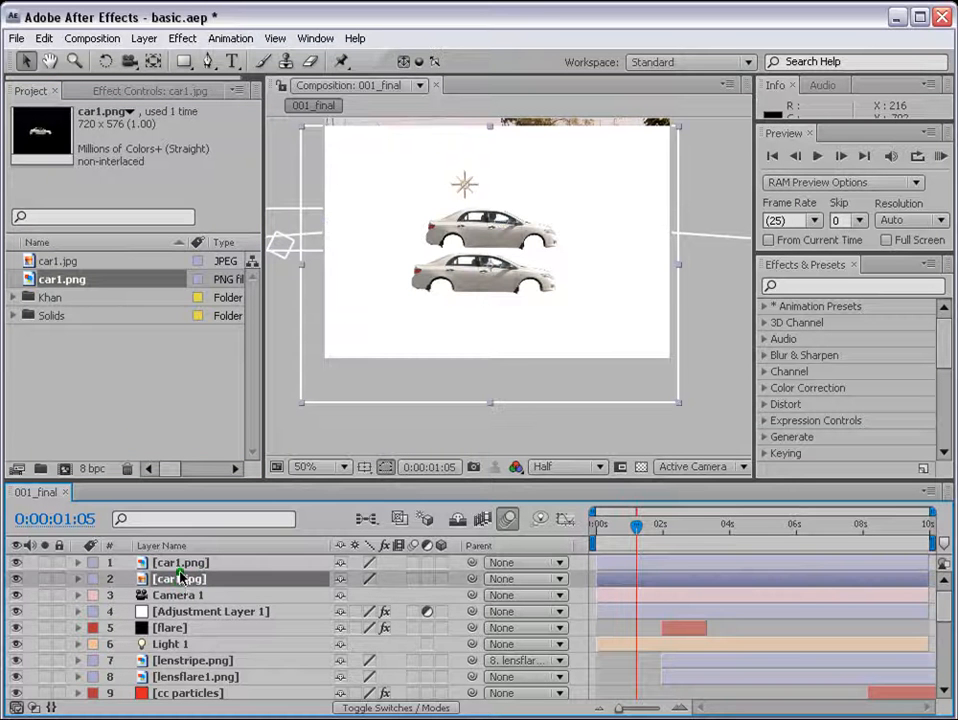
pyautogui.press('Delete')
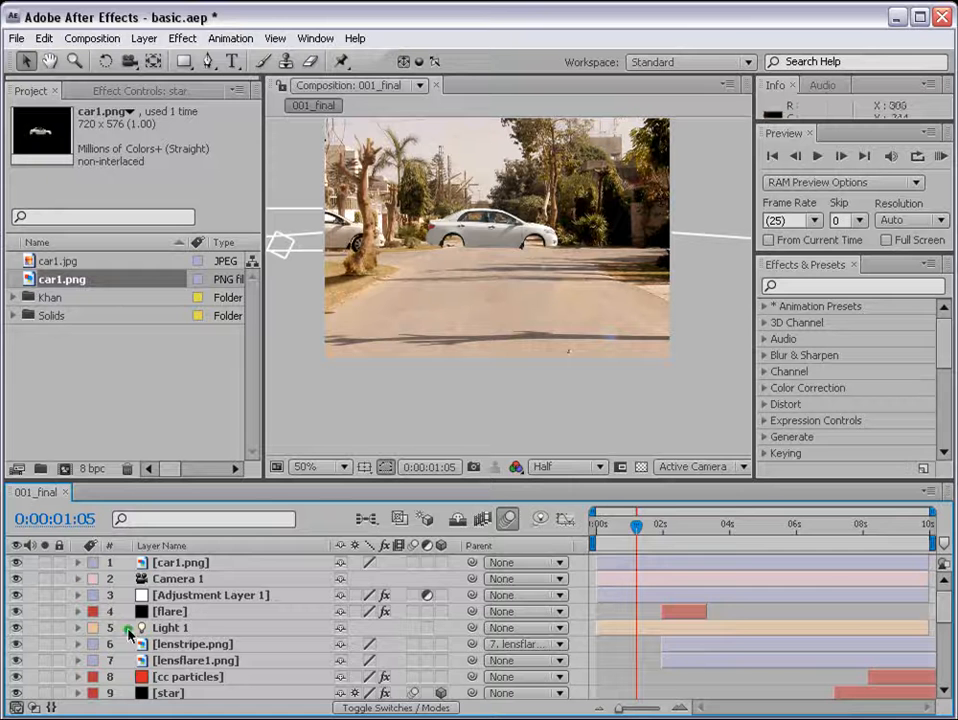
# - Move the car1.png layer slightly higher over the street background and delete it from the 001_final composition
pyautogui.click(183, 565)
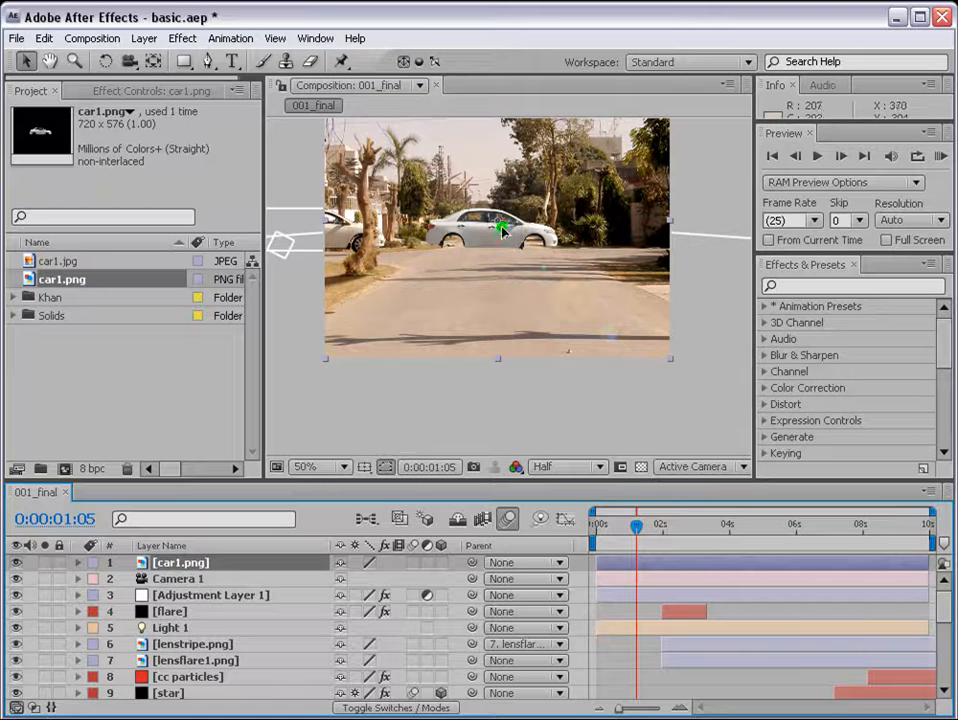
pyautogui.click(514, 256)
pyautogui.moveTo(509, 237); pyautogui.dragTo(507, 195)
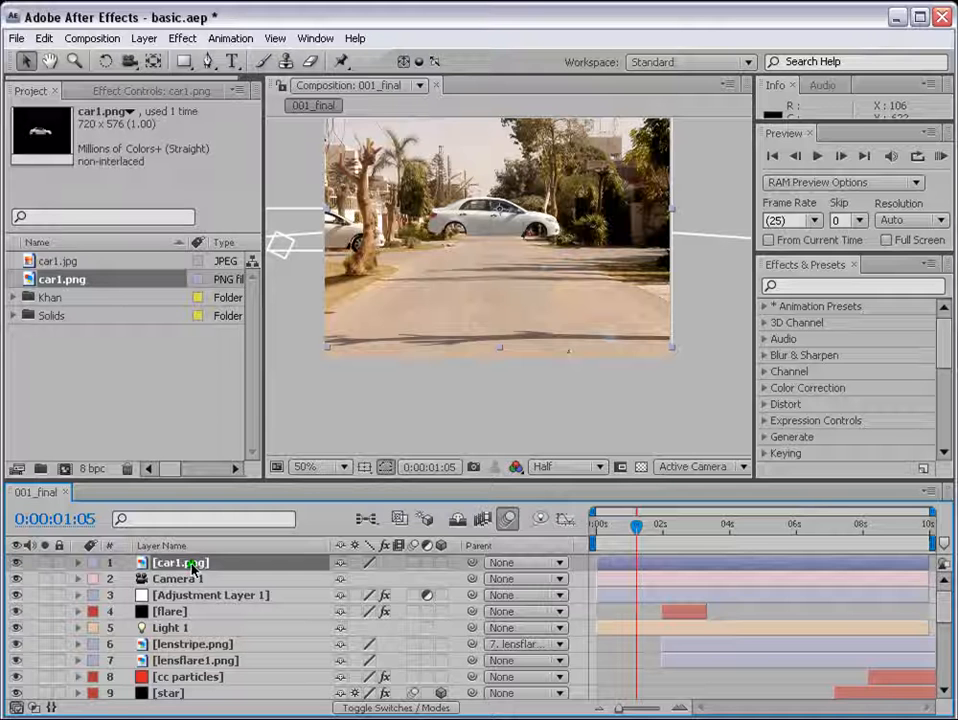
pyautogui.press('Delete')
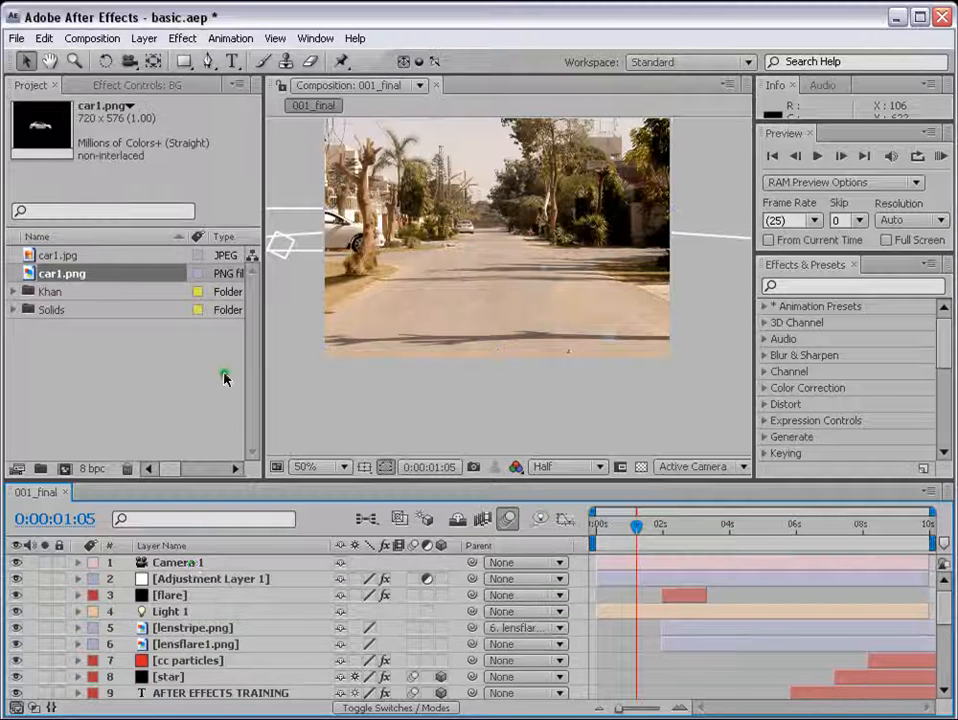